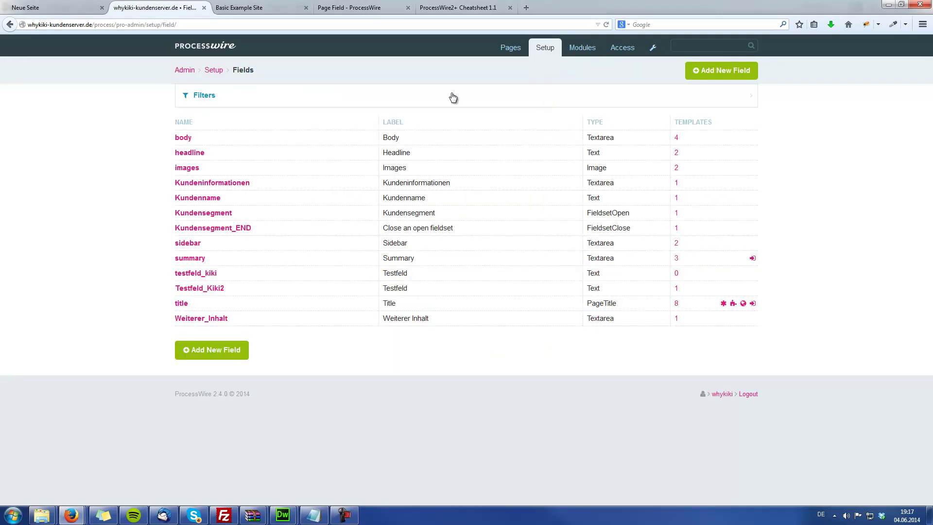
Step: Start a new field and review the available field types
left_click(220, 350)
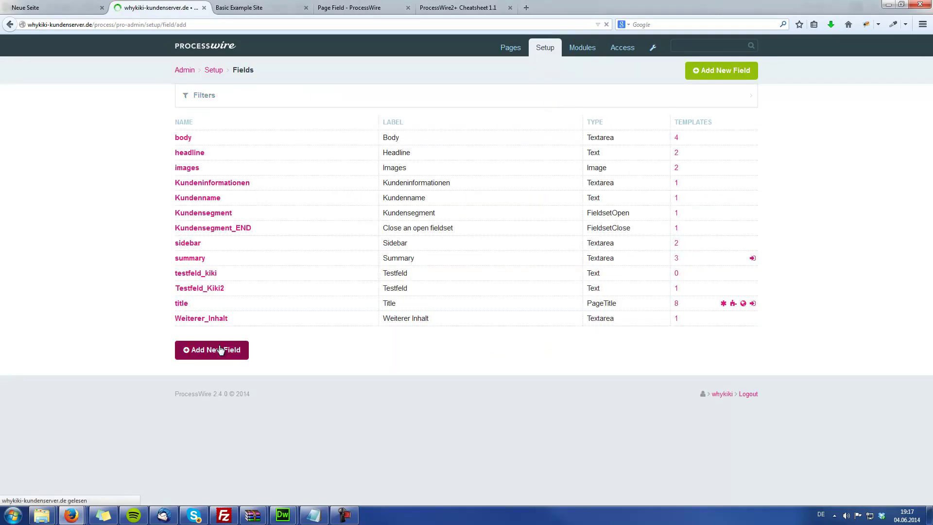
left_click(215, 193)
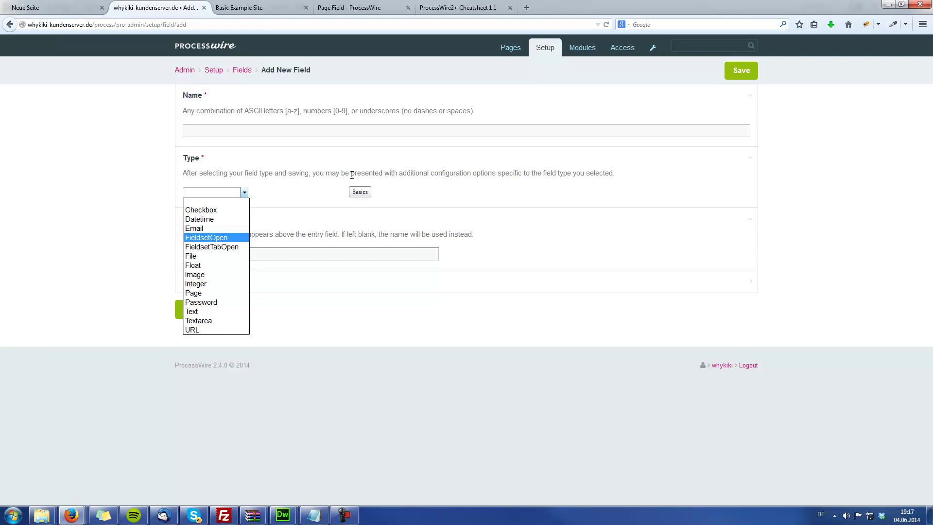
left_click(583, 51)
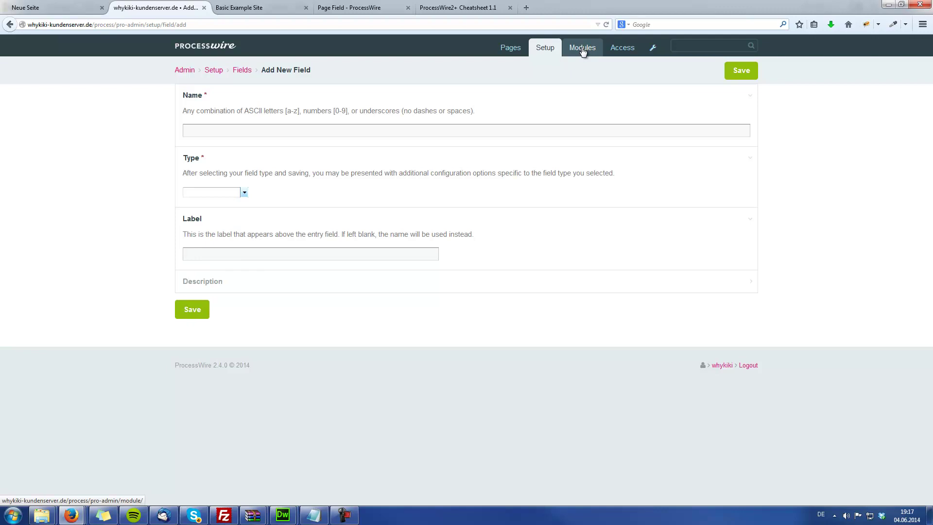
Step: Open the online ProcessWire modules directory in a separate tab from the admin's new-module page
left_click(588, 51)
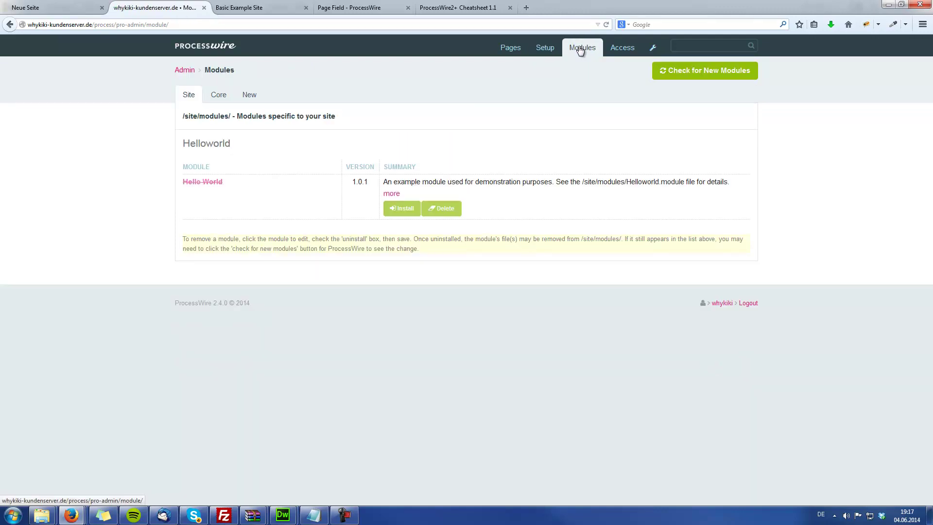
left_click(243, 98)
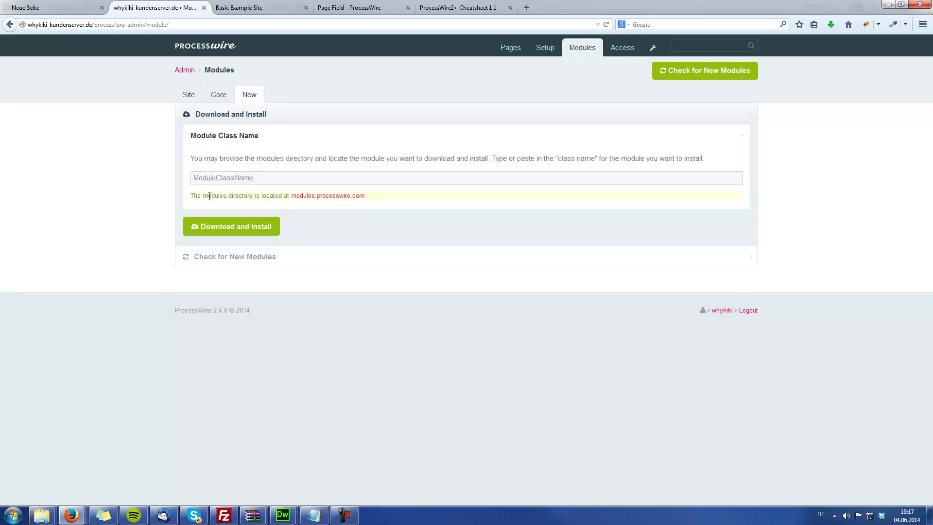
right_click(319, 199)
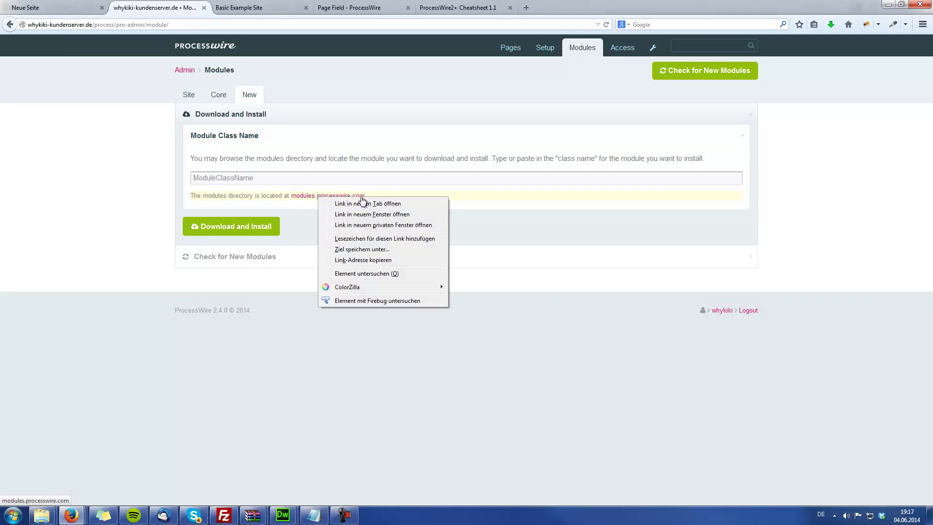
left_click(358, 203)
left_click(244, 6)
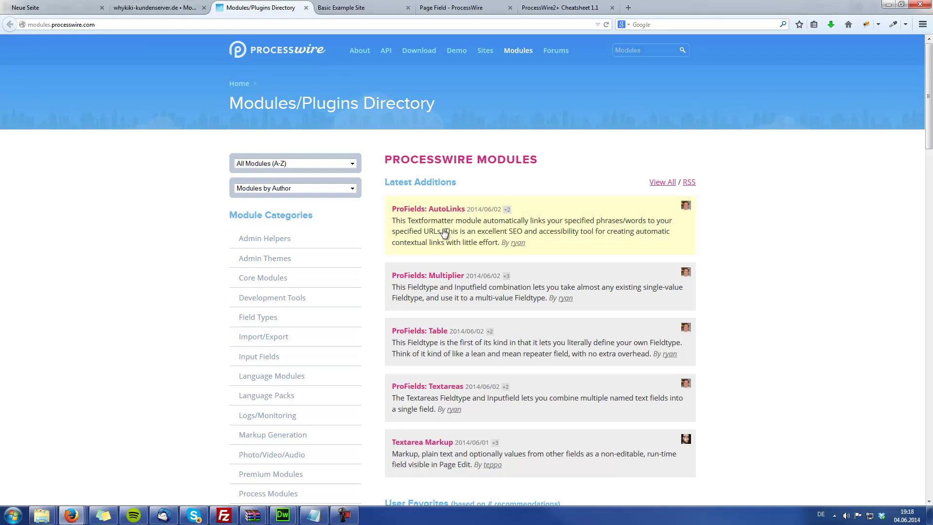
Step: Browse the Field Types category of the directory and open the Fieldtype: Select (AKA Drop Down) module page
scroll(190, 273, "down", 3)
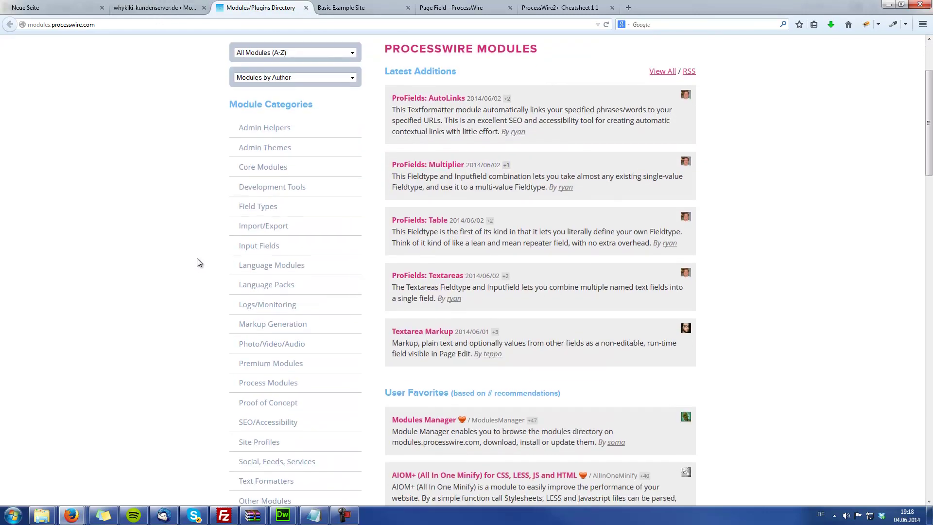
left_click(254, 208)
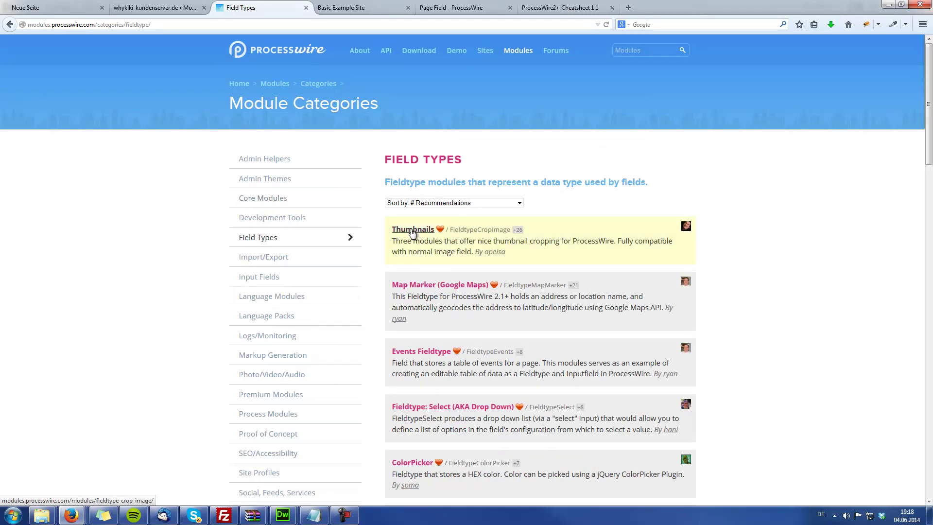
scroll(412, 233, "down", 1)
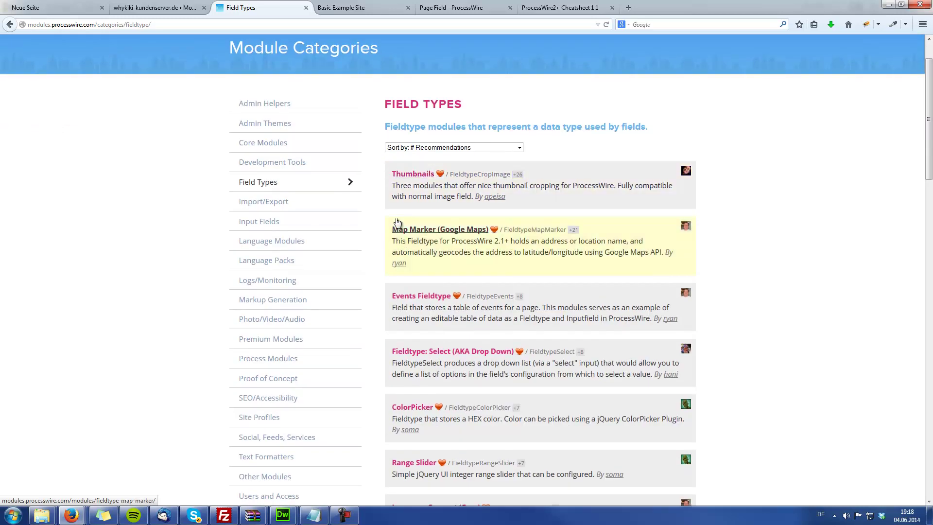
scroll(467, 300, "down", 3)
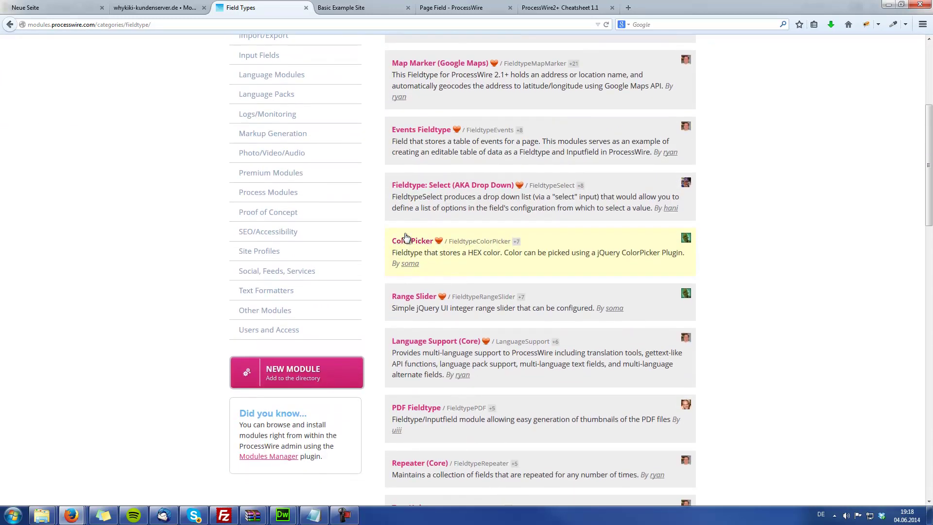
left_click(436, 190)
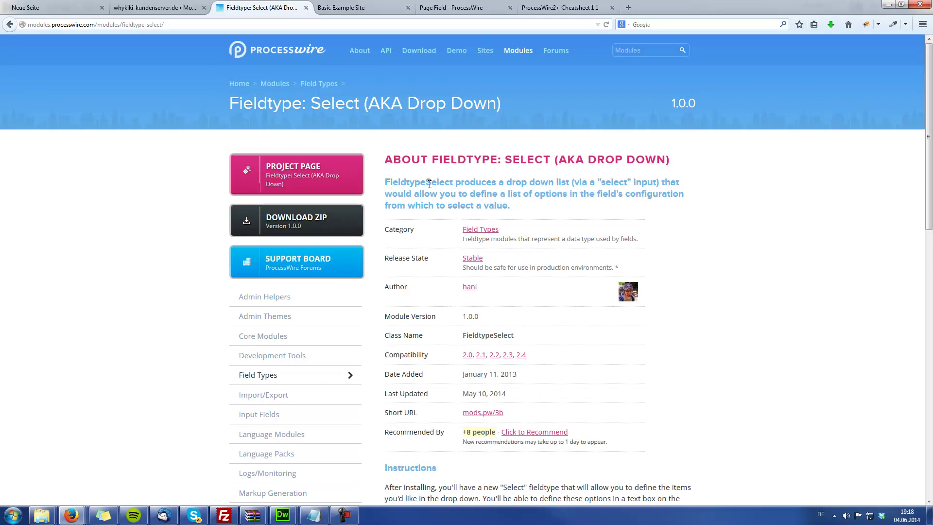
Step: Download the module's ZIP, open it in WinRAR and select FieldtypeSelect.module inside the master folder
left_click(312, 221)
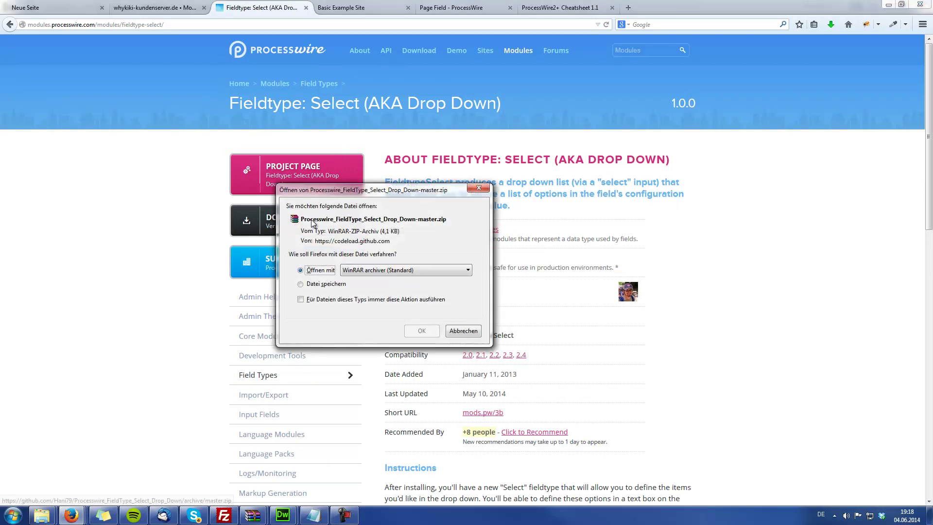
left_click(420, 330)
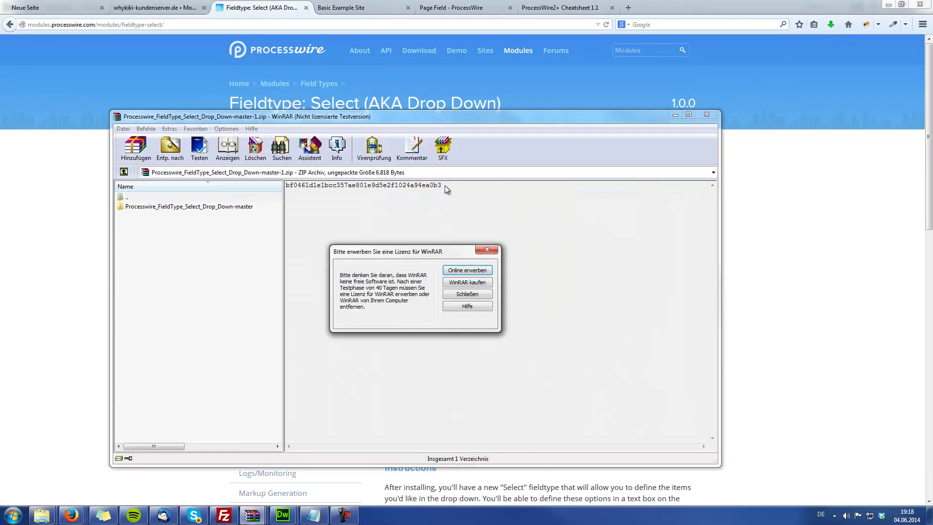
left_click(467, 294)
double_click(206, 208)
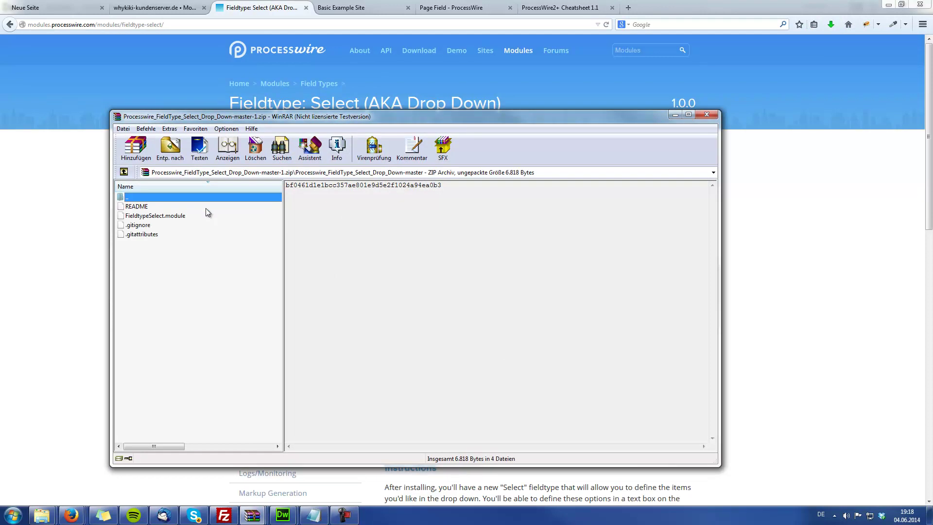
left_click(164, 219)
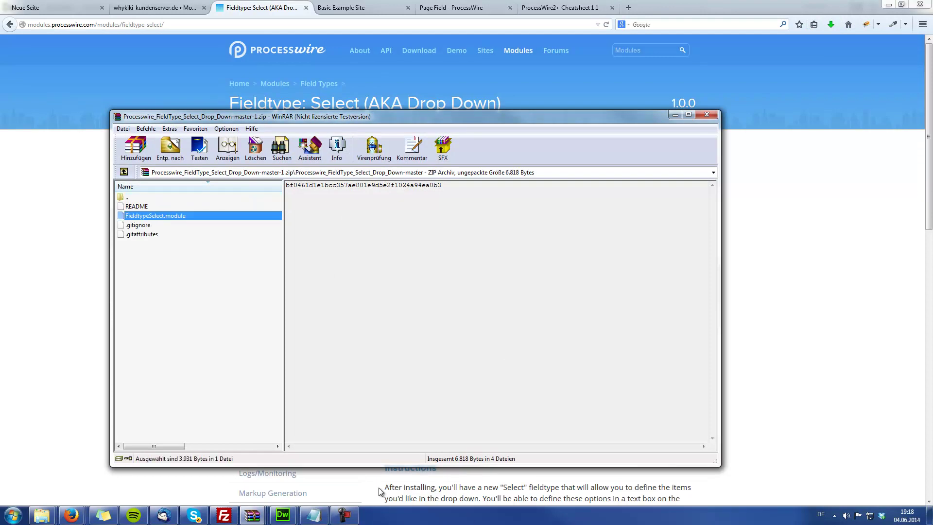
Step: Switch to FileZilla and go to the /process/site/modules folder on the server
left_click(231, 517)
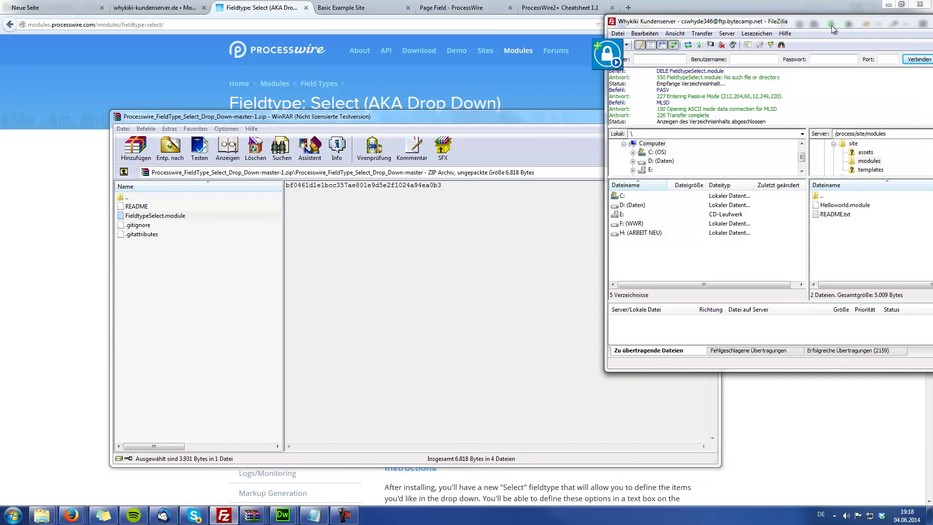
left_click_drag(818, 19, 452, 41)
double_click(464, 218)
double_click(467, 220)
double_click(474, 219)
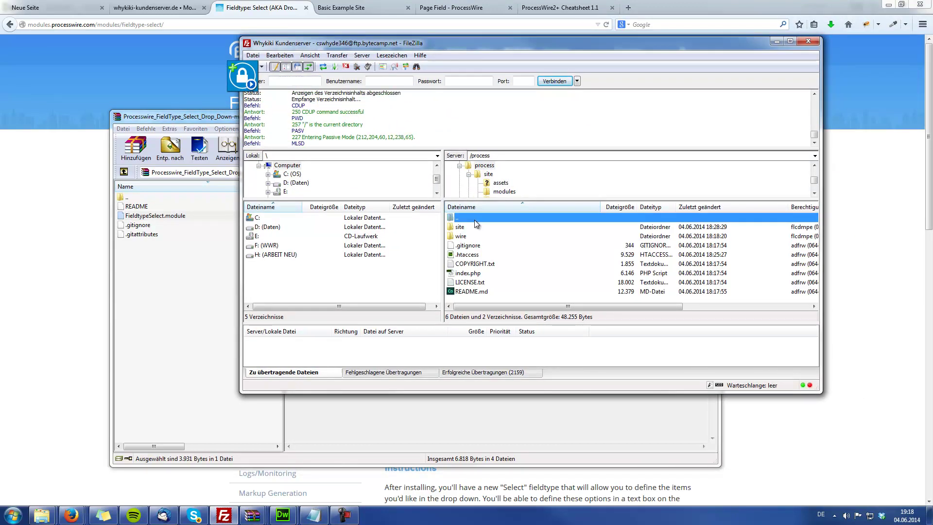
scroll(485, 242, "up", 1)
double_click(470, 237)
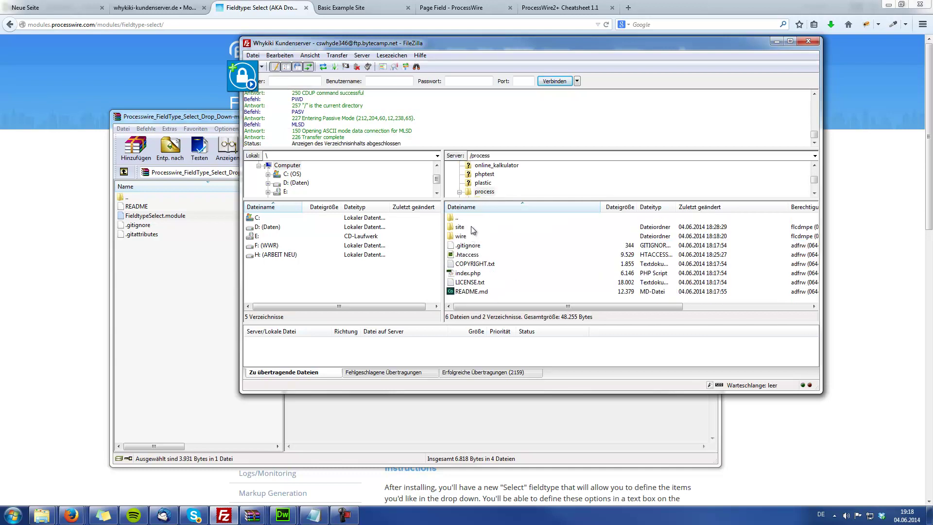
double_click(460, 228)
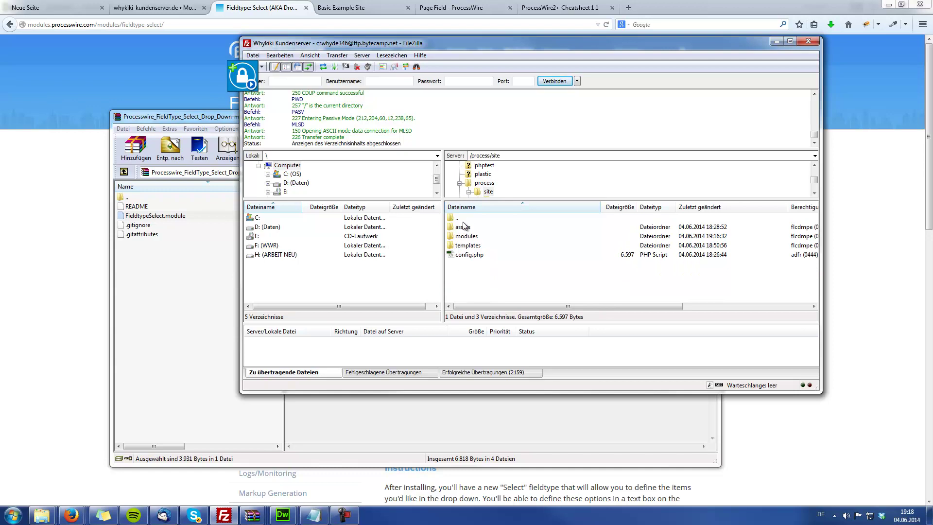
double_click(464, 236)
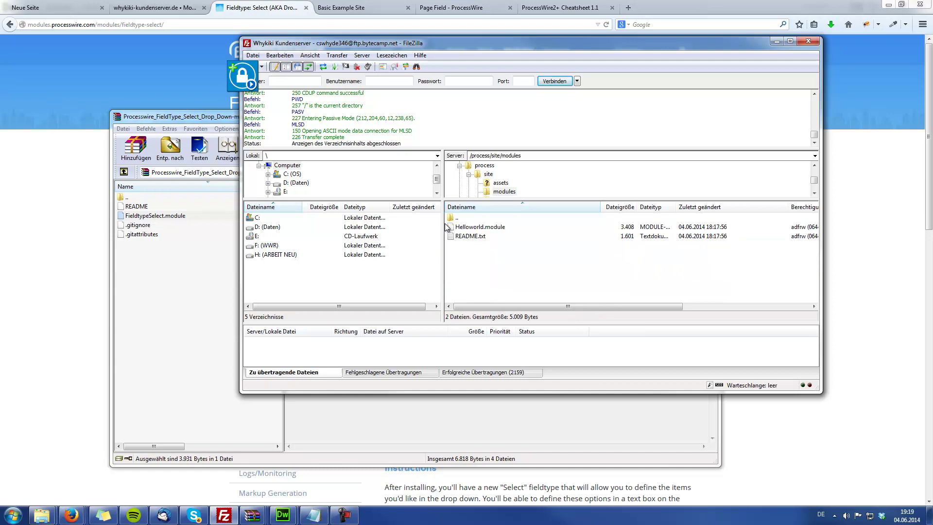
Step: Upload FieldtypeSelect.module from the WinRAR archive to the server's /process/site/modules folder
left_click_drag(502, 45, 620, 34)
left_click_drag(162, 212, 789, 275)
left_click(784, 273)
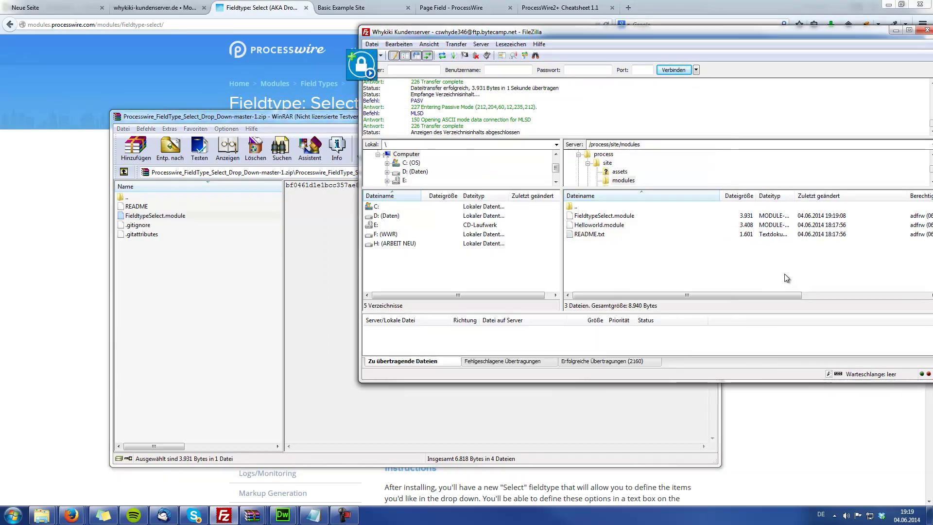
Step: Return to the ProcessWire admin in Firefox and reload the site modules list to detect the uploaded module
left_click(246, 7)
left_click(162, 6)
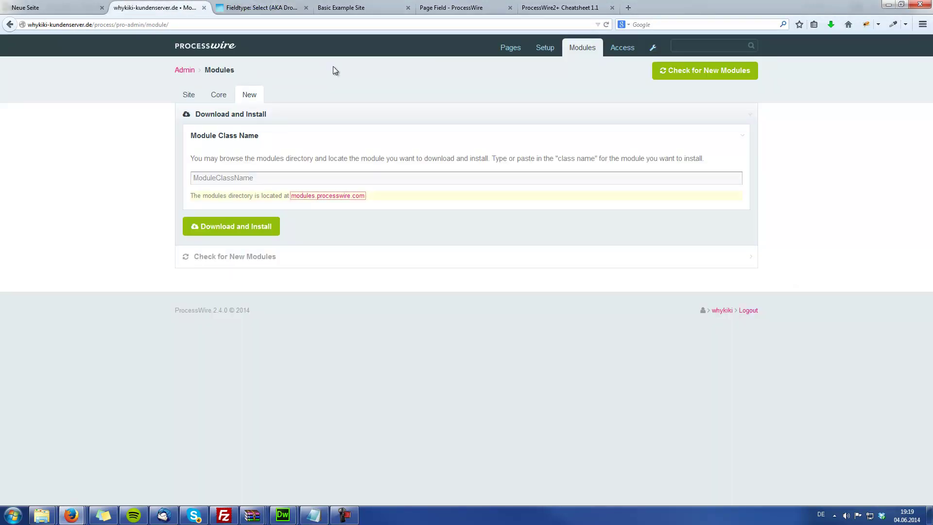
left_click(188, 94)
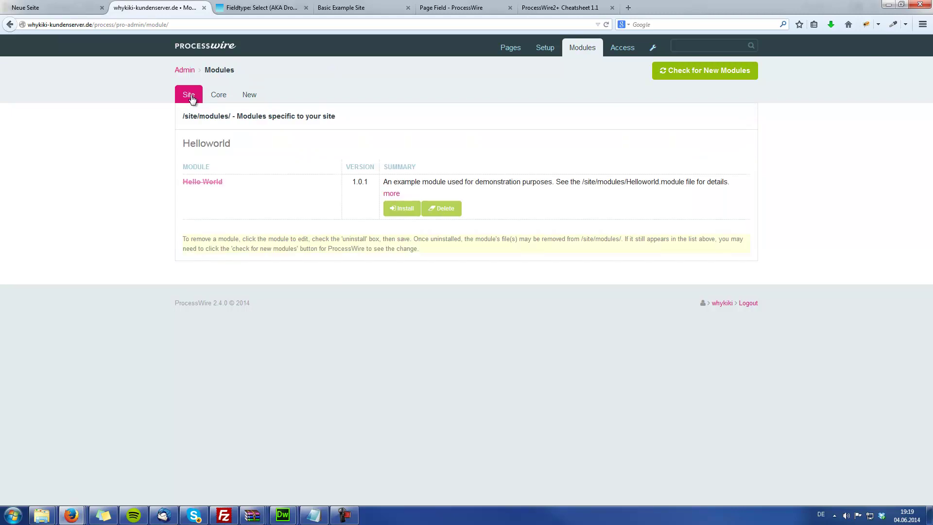
left_click(594, 48)
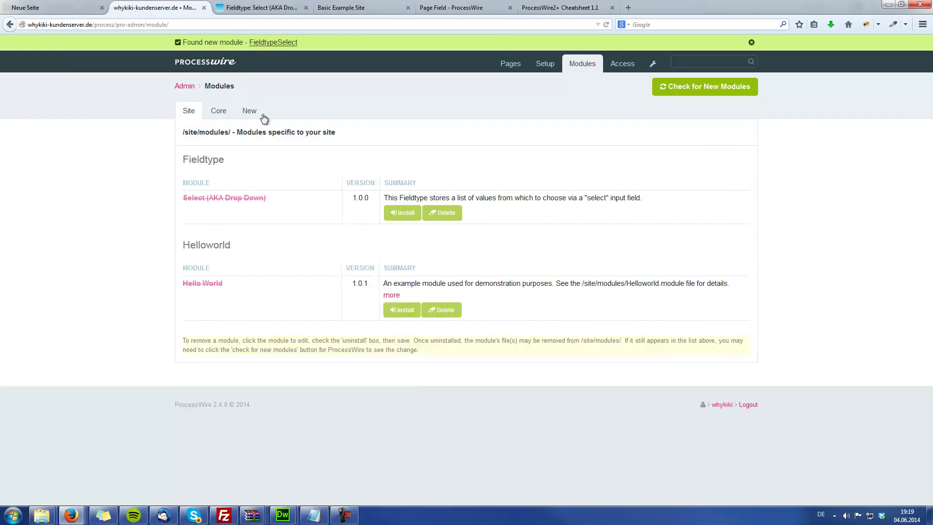
left_click(254, 113)
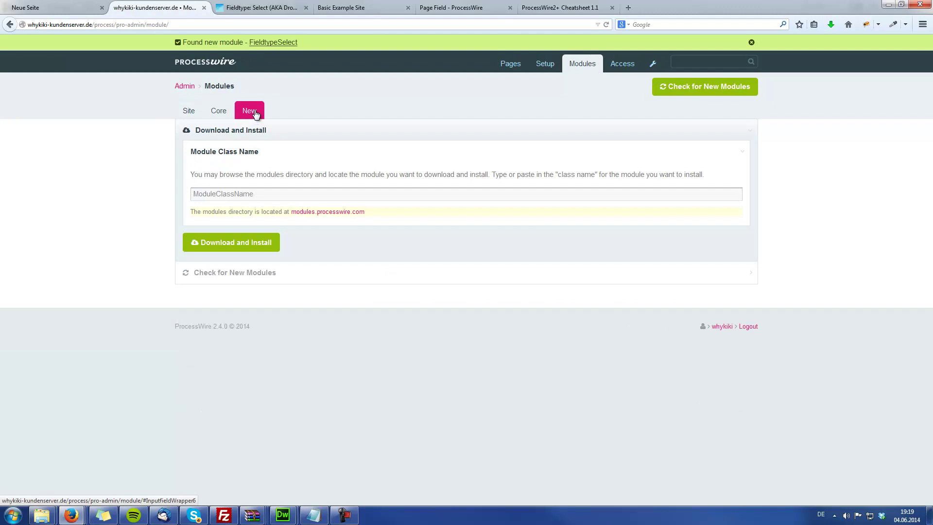
left_click(189, 111)
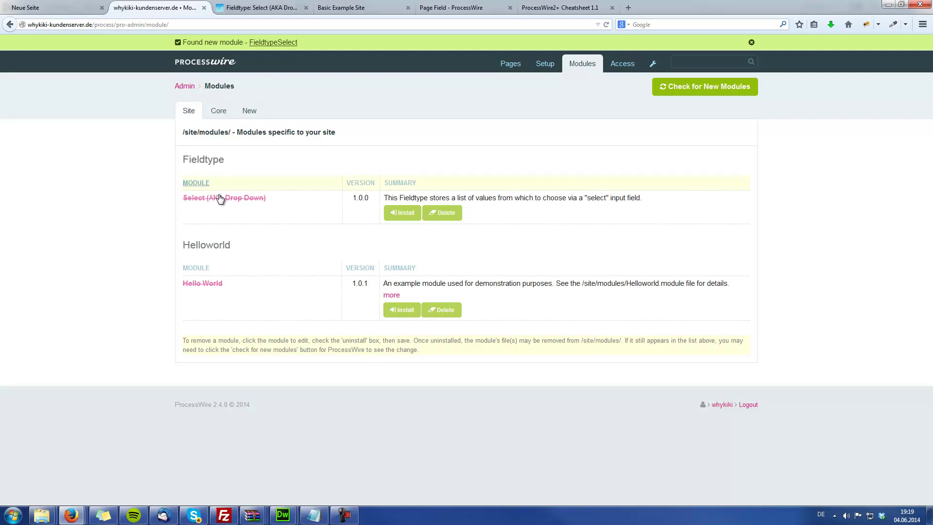
Step: Install the Select (AKA Drop Down) module, submit its module page and return to the modules list
left_click(396, 216)
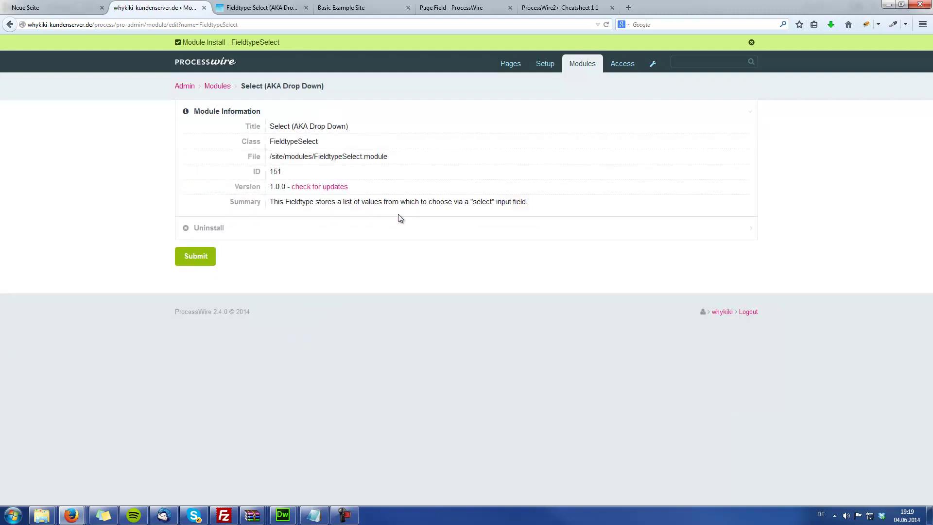
left_click(188, 261)
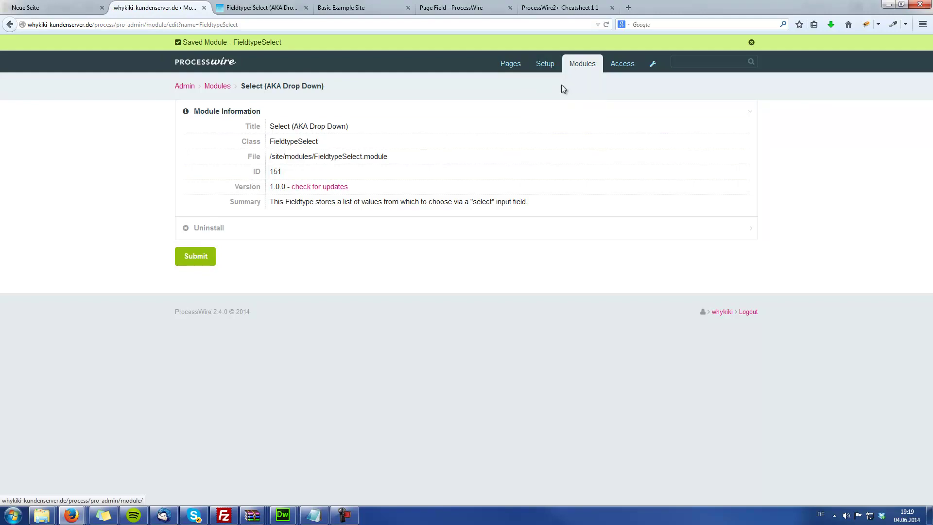
left_click(581, 68)
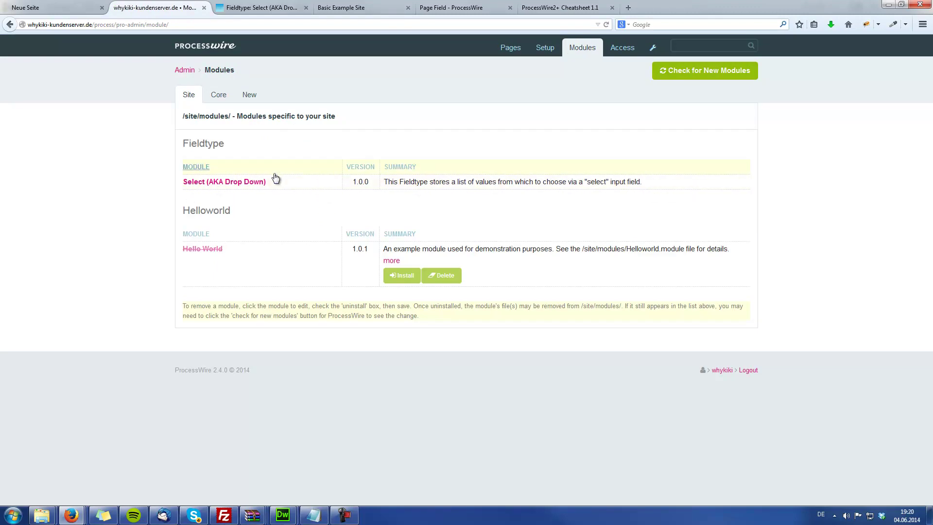
Step: Add a new field named Auswahlfeld in the ProcessWire setup and set its type to Select
mouse_move(555, 50)
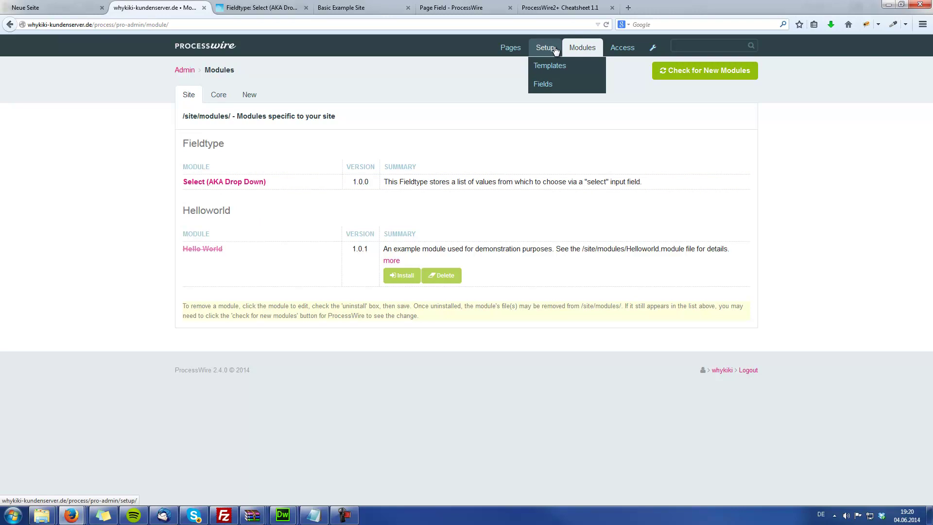
left_click(552, 85)
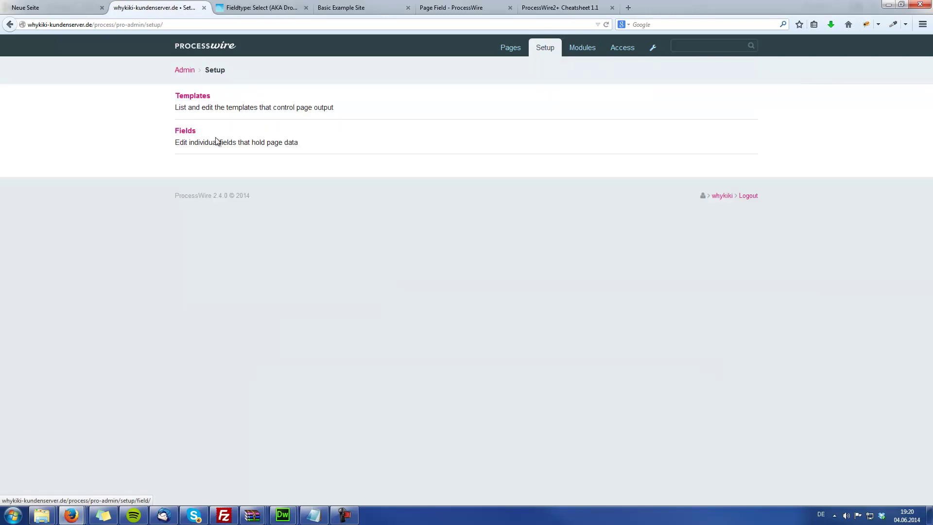
left_click(188, 132)
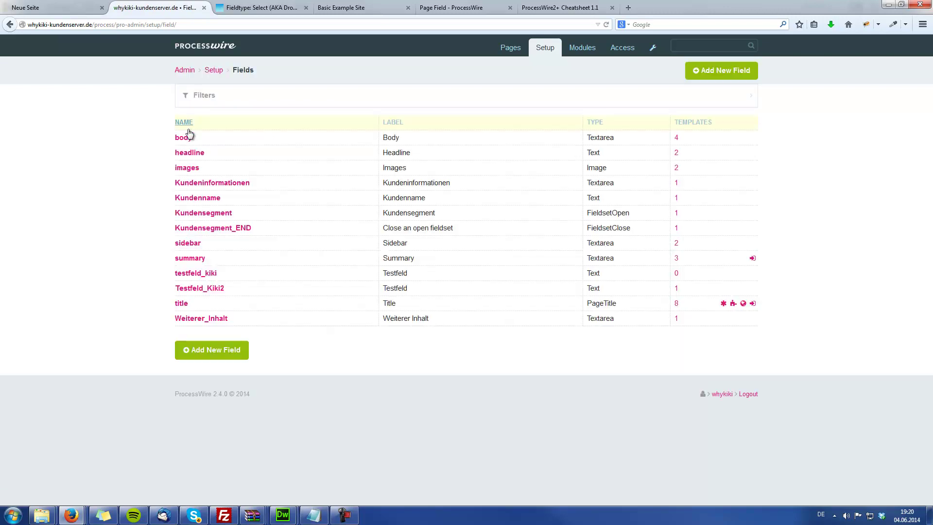
left_click(212, 356)
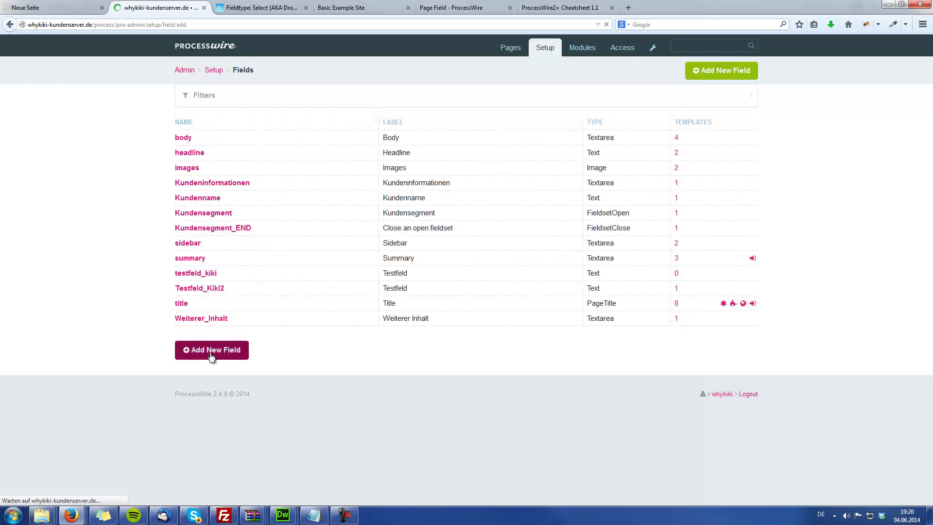
type("Aus")
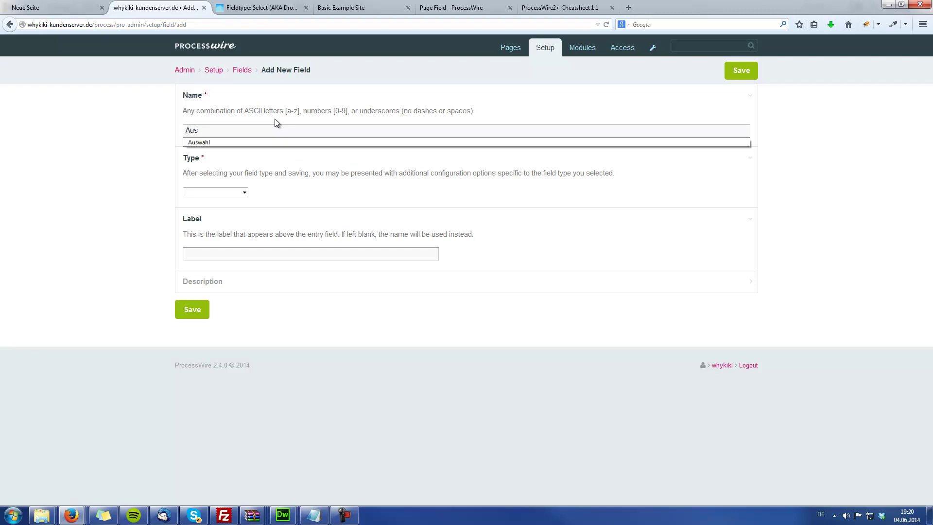
key("Down")
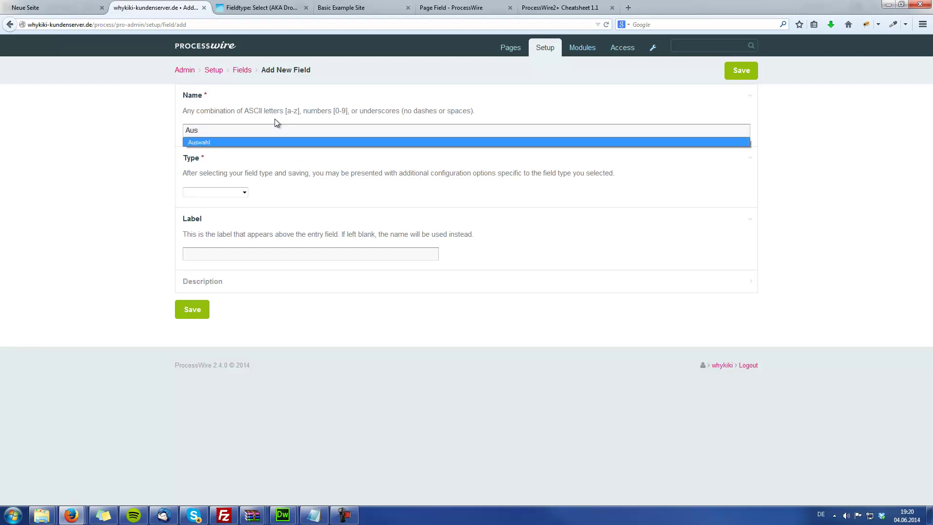
left_click(211, 142)
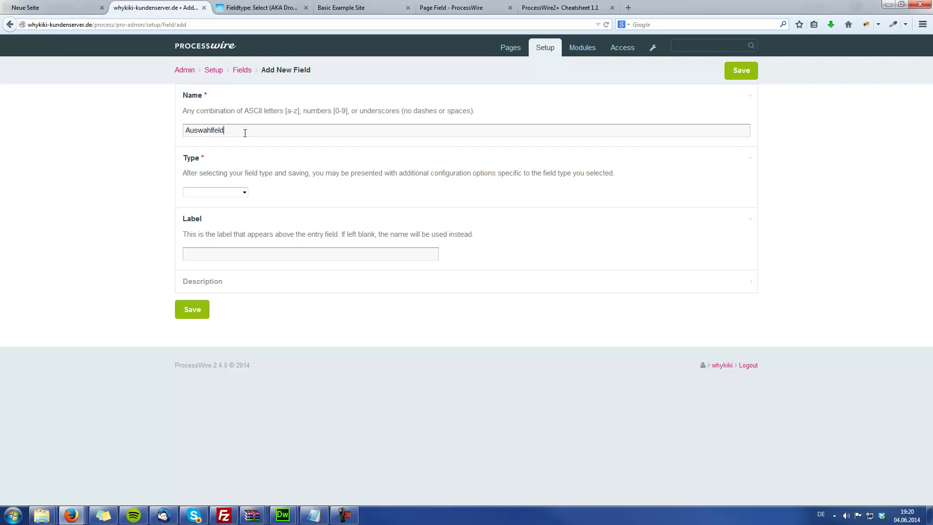
left_click(228, 192)
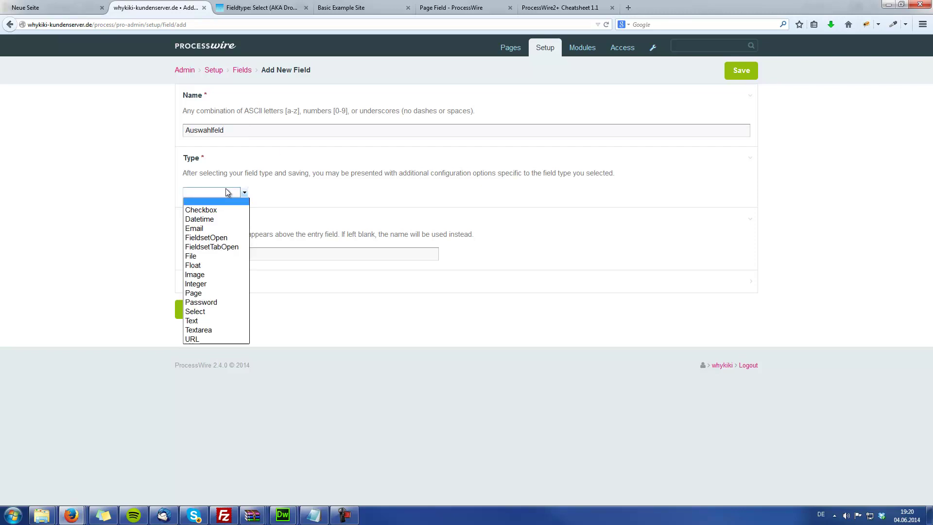
left_click(205, 311)
Step: Give the new field the label Auswahlfeld, copied from its name, and save the field
left_click(226, 256)
double_click(242, 131)
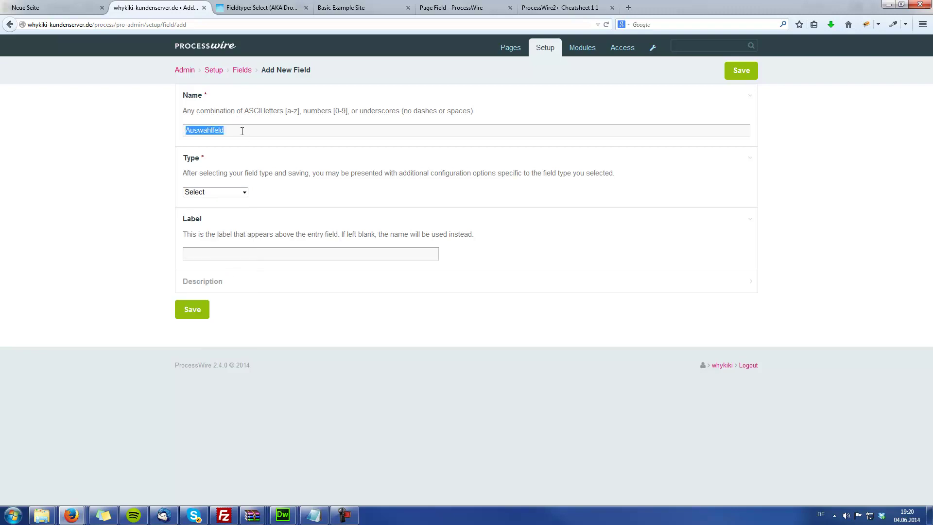
key("ctrl+c")
left_click(209, 256)
key("ctrl+v")
left_click(187, 313)
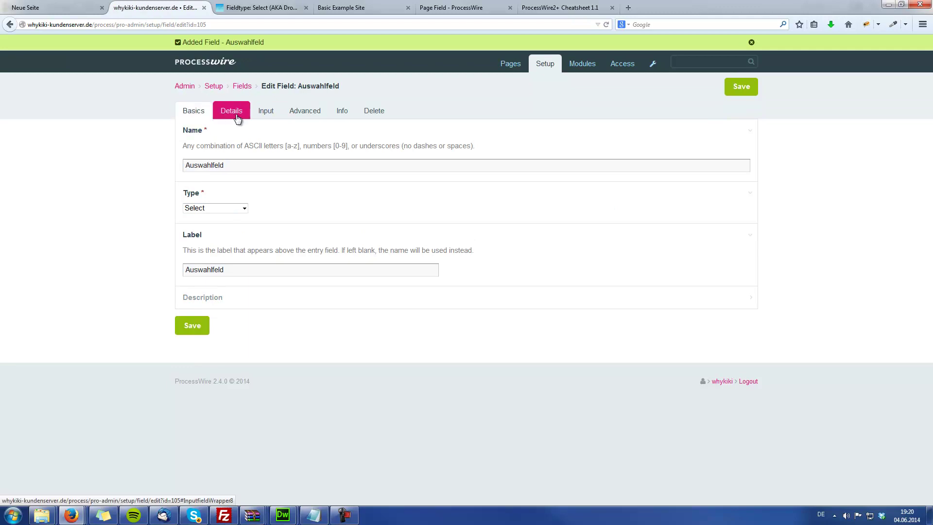
Step: Enter Kunde 1, Kunde 2, Kunde 3 and Kunde 4 on separate lines as the field's select options and save
left_click(233, 116)
left_click(233, 190)
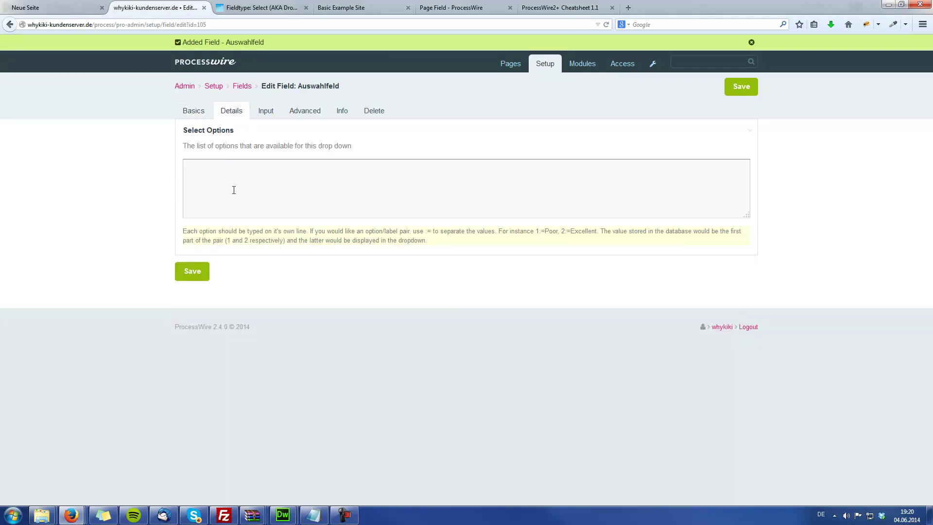
type("Kunde 1")
type(" Kunde ")
type("2 Kunde 3")
key("Return")
type("Kunde 4")
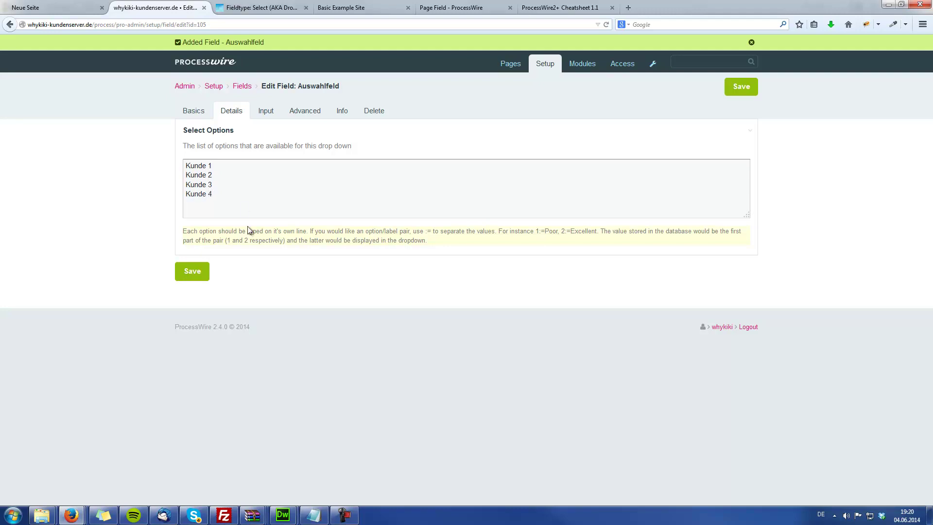
left_click(190, 273)
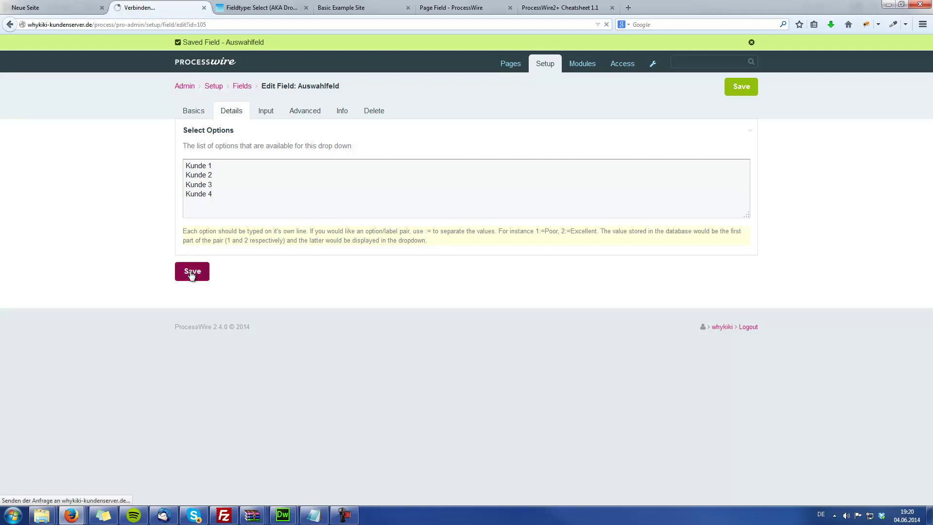
left_click(265, 112)
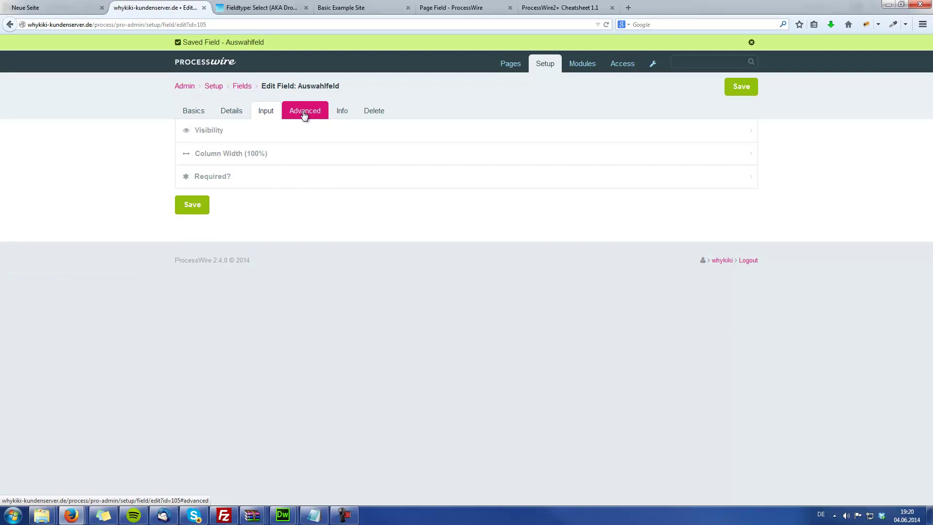
left_click(304, 113)
left_click(264, 113)
left_click(230, 110)
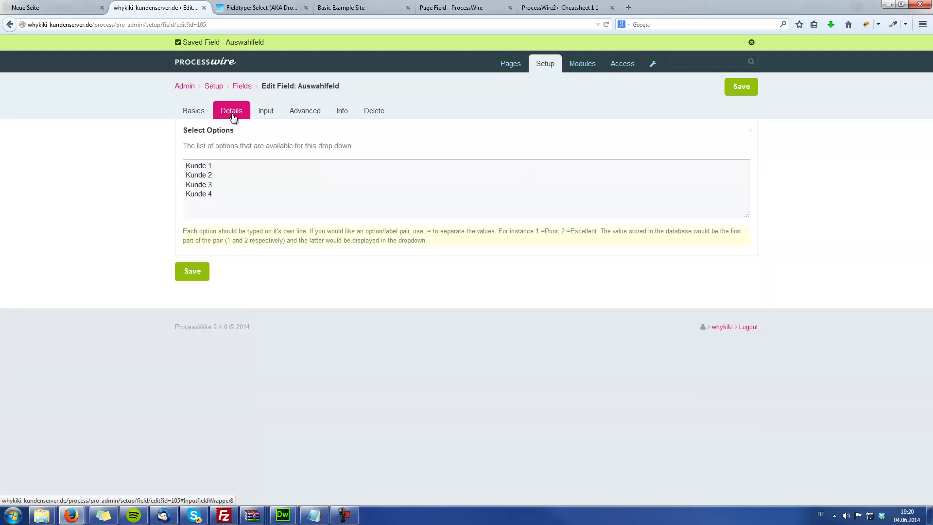
Step: Add the Auswahlfeld field to the Kundendaten template and save the template
left_click(545, 66)
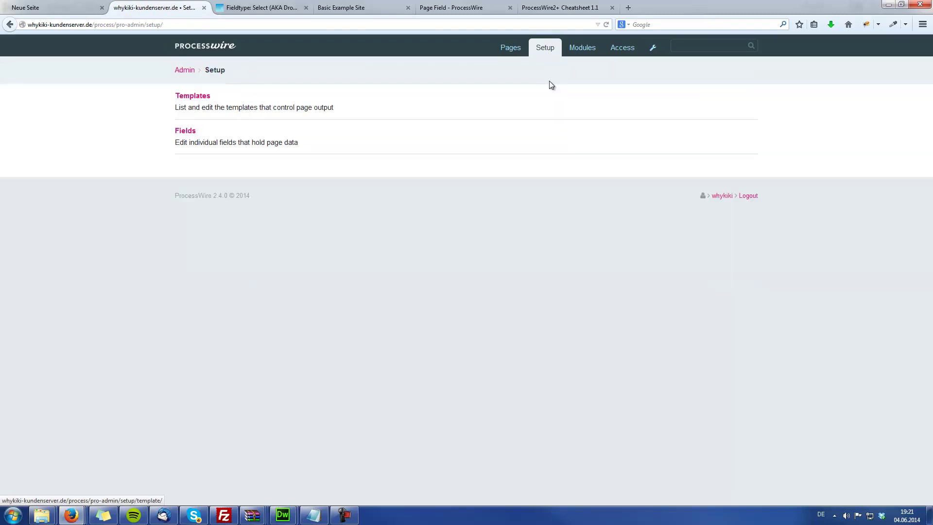
left_click(190, 98)
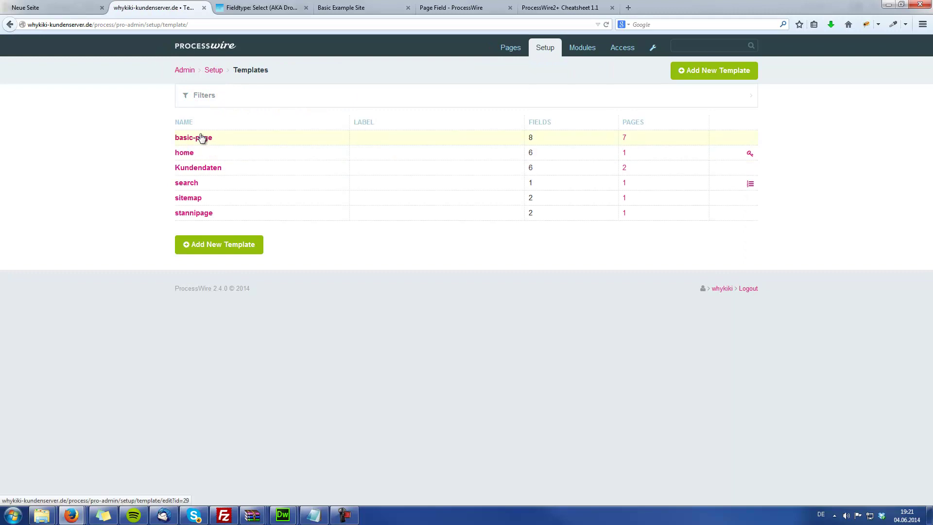
left_click(201, 170)
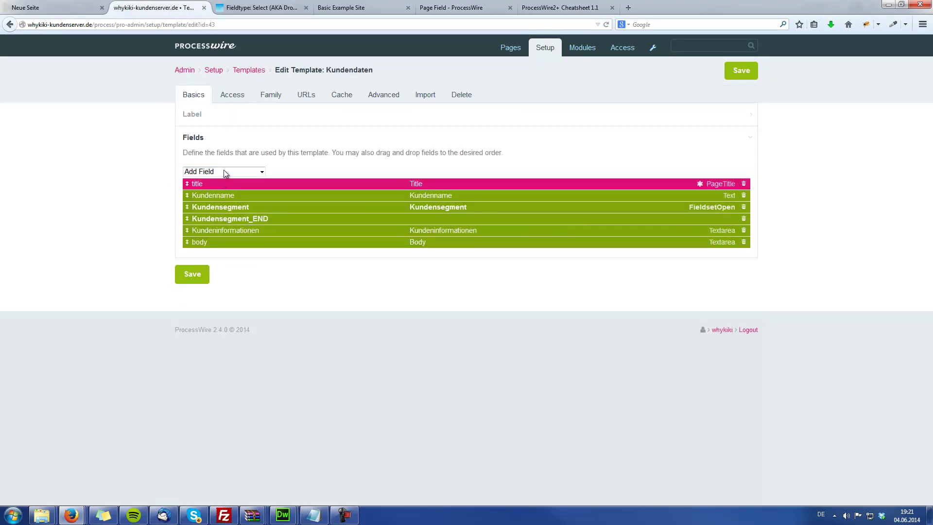
left_click(223, 172)
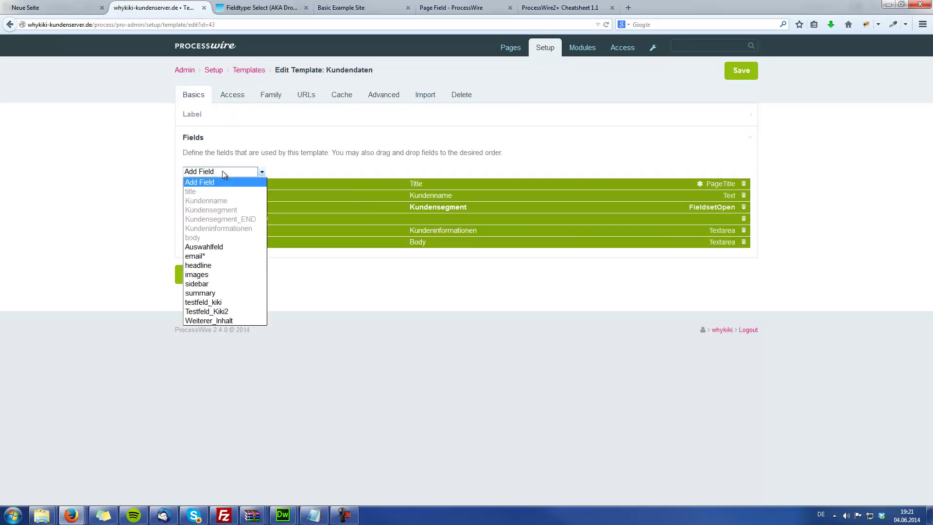
left_click(211, 247)
left_click(197, 288)
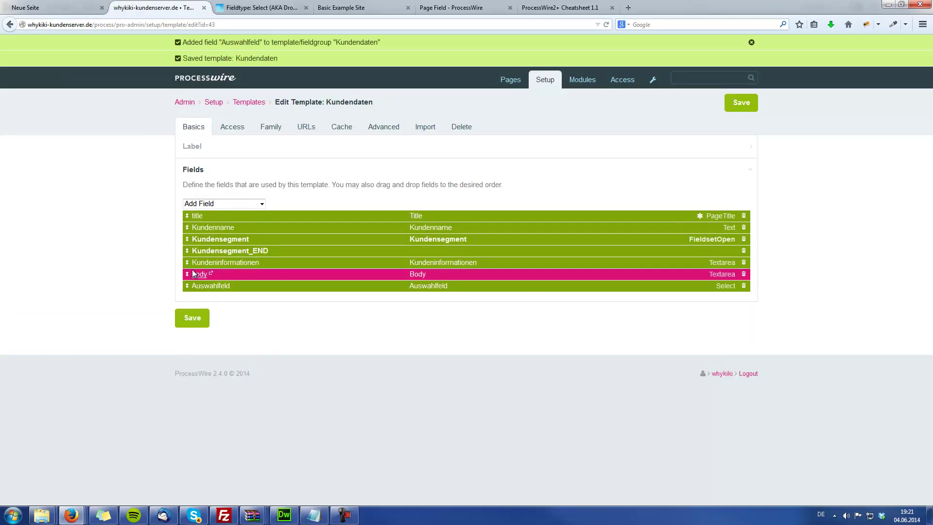
Step: Open the Kunde2 page for editing and check the choices offered by its Auswahlfeld drop-down
left_click(510, 80)
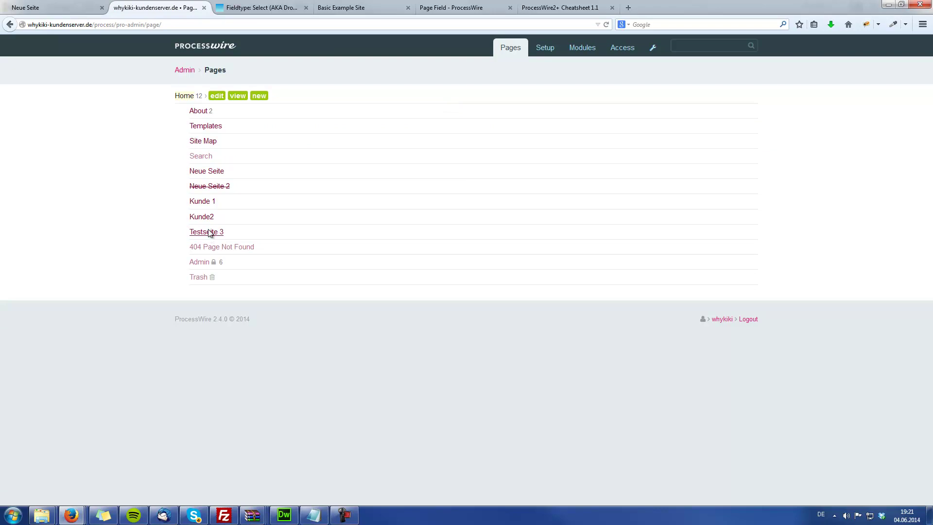
left_click(201, 219)
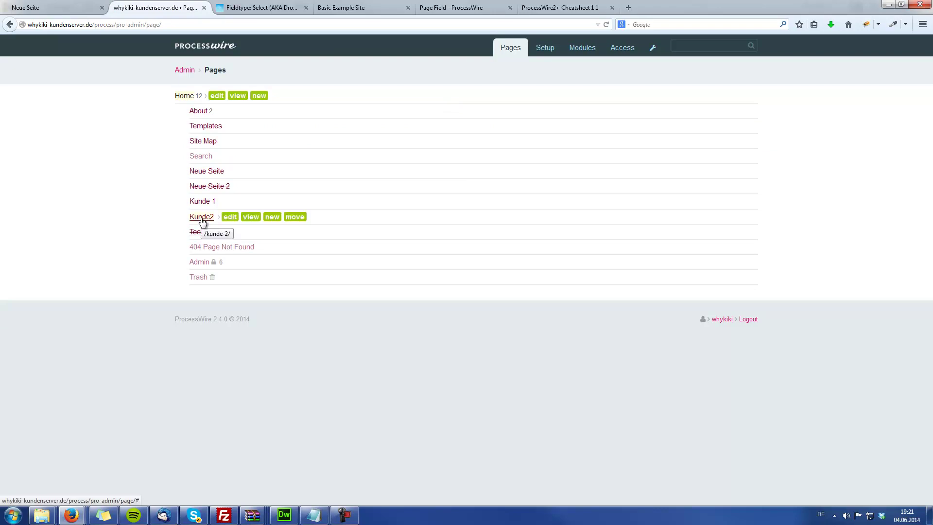
left_click(230, 218)
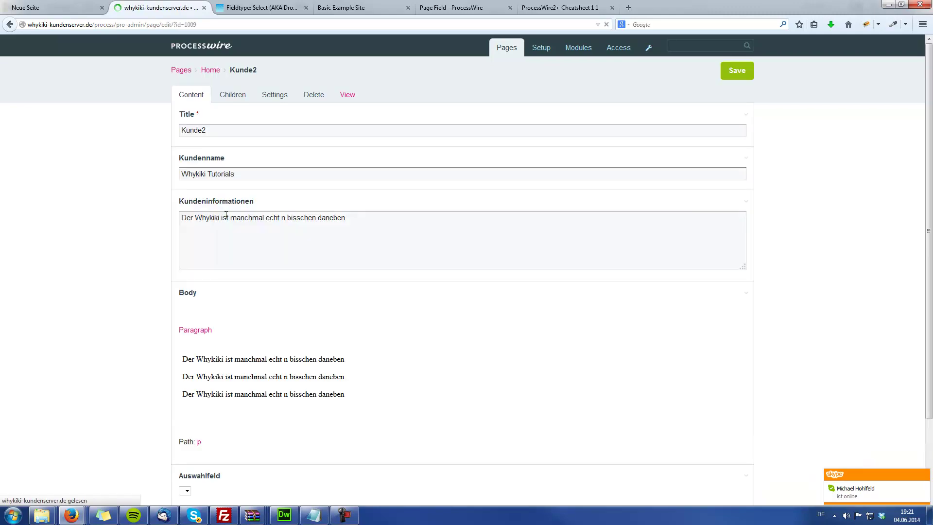
left_click(185, 448)
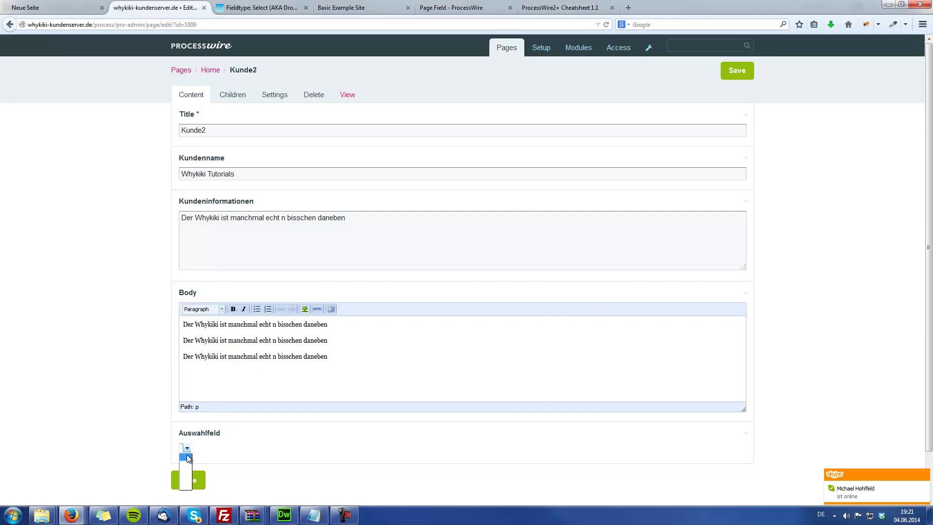
left_click(184, 459)
Step: Reopen the Auswahlfeld field from the fields list and display its select options
mouse_move(542, 48)
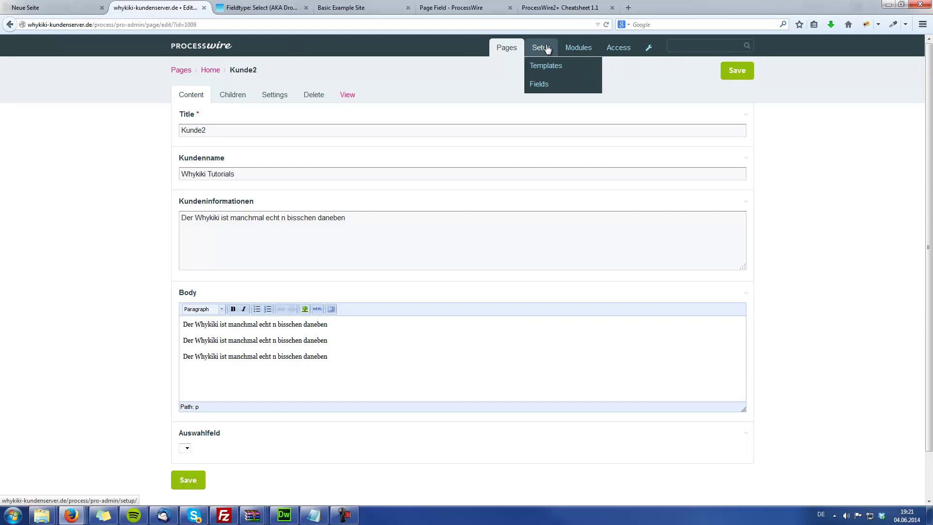
left_click(550, 90)
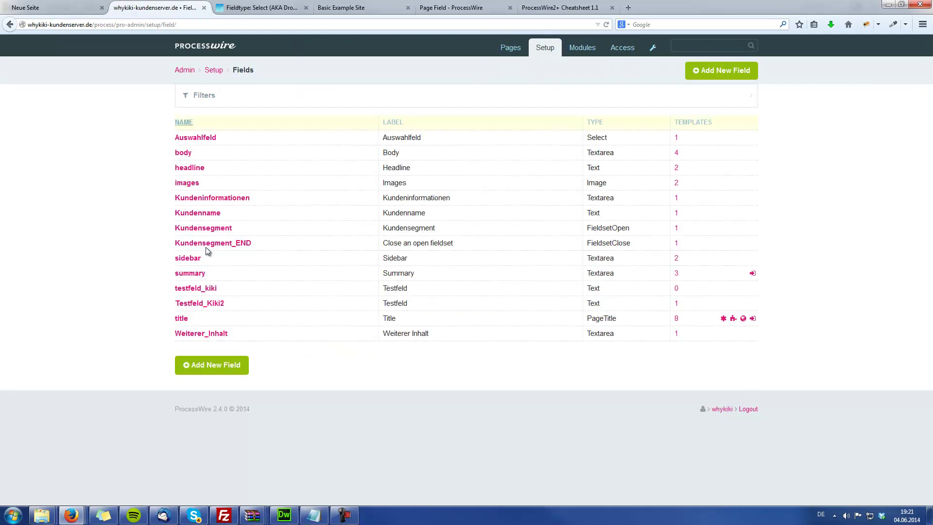
left_click(209, 138)
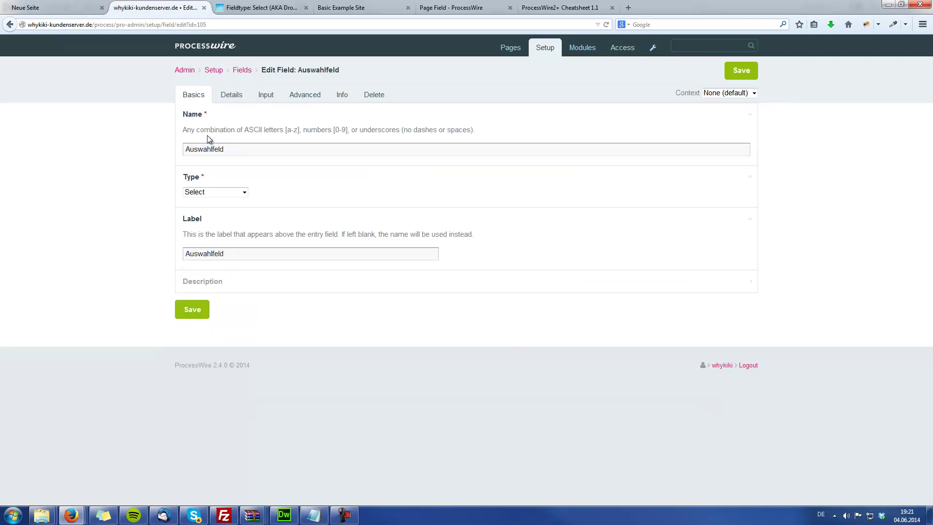
left_click(238, 99)
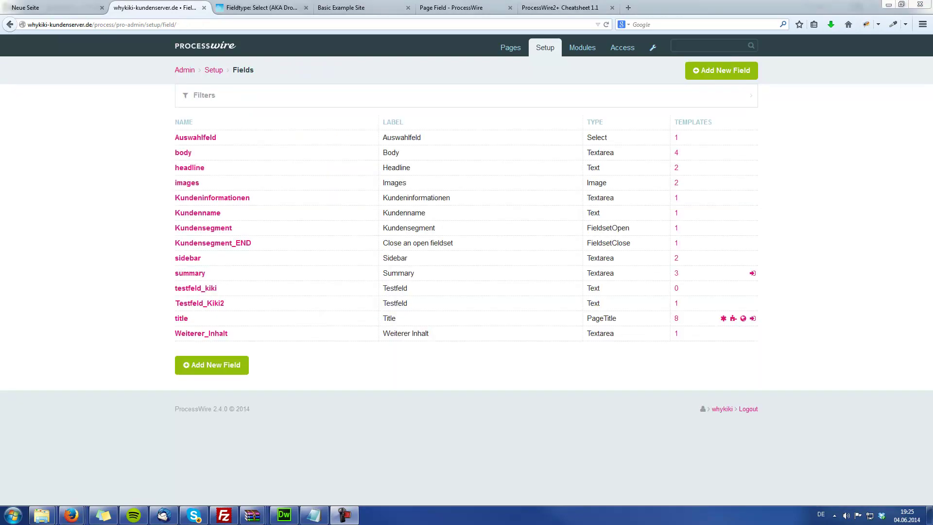
Step: Change the Auswahlfeld select options to 1:=Kunde 1, 2:=Kunde 2 and 3:=Kunde 3, and save the field
left_click(207, 138)
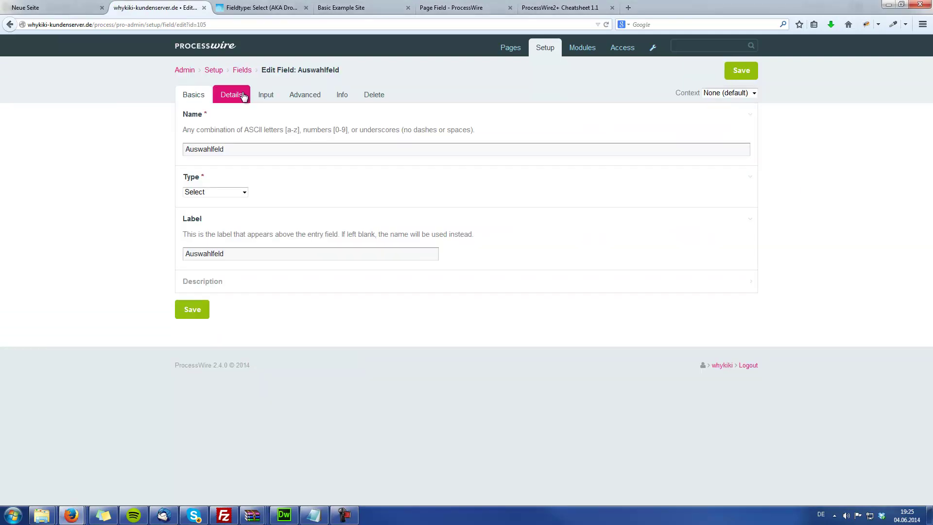
left_click(241, 96)
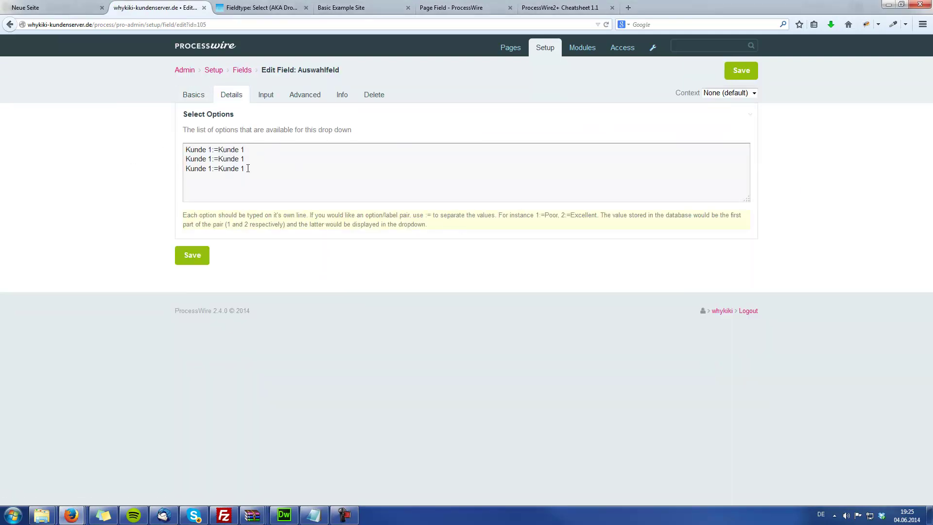
left_click_drag(212, 150, 144, 154)
type("1")
left_click_drag(244, 171, 119, 154)
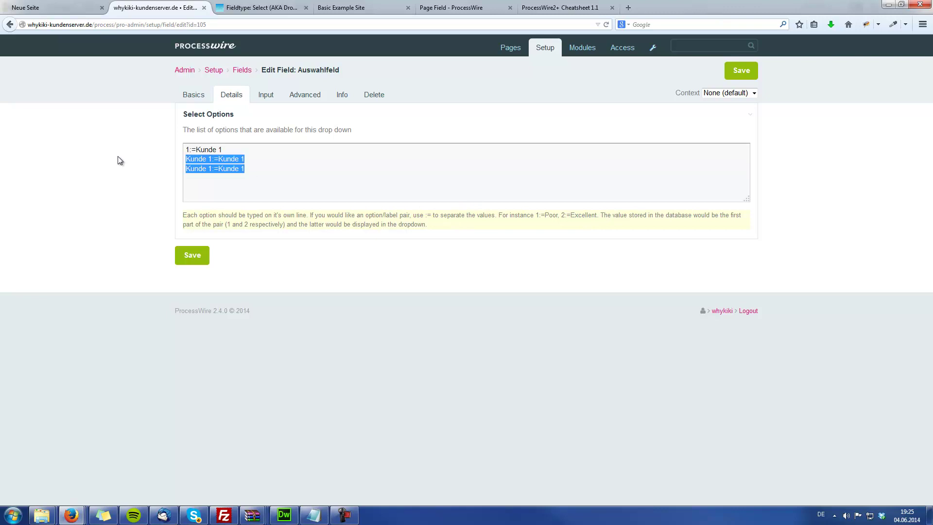
type("2:=")
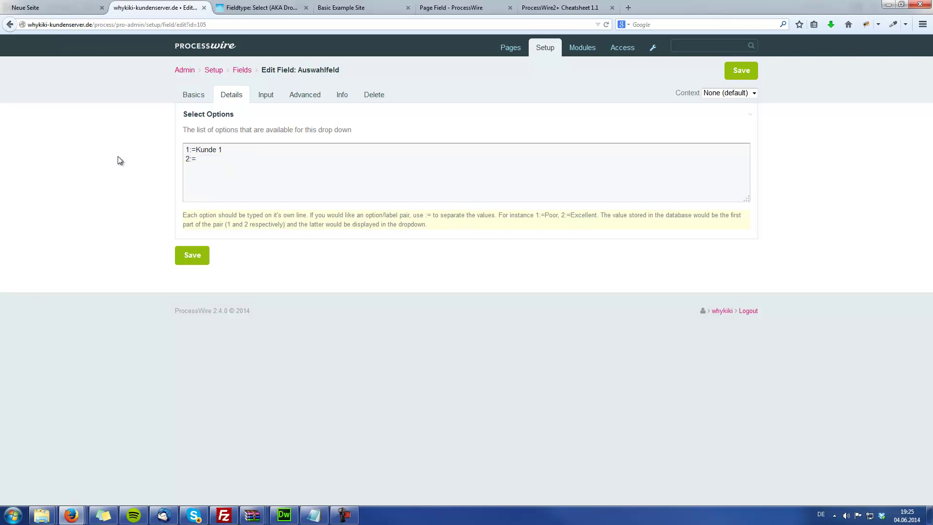
type("Kunde 2 3:=Kunde 3")
left_click(205, 257)
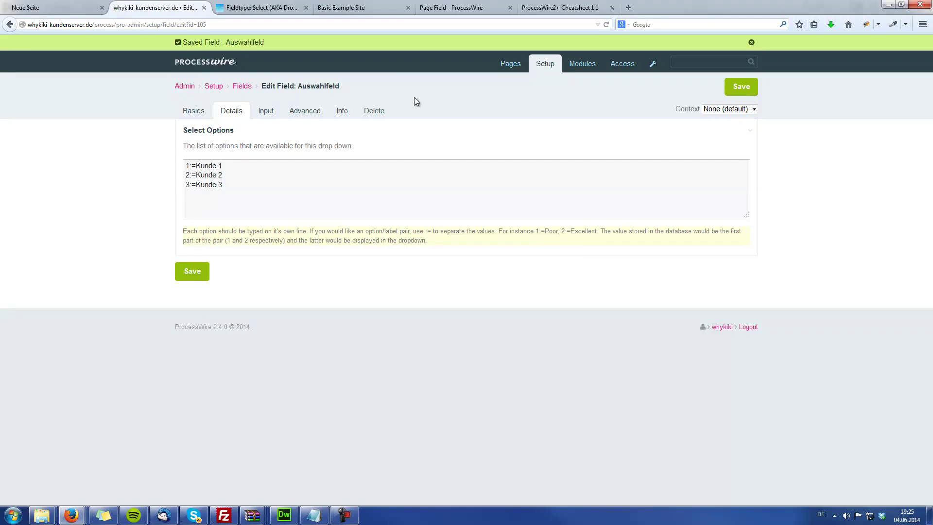
Step: Open the Kunde2 page for editing, set its Auswahlfeld to Kunde 2, and save the page
left_click(508, 65)
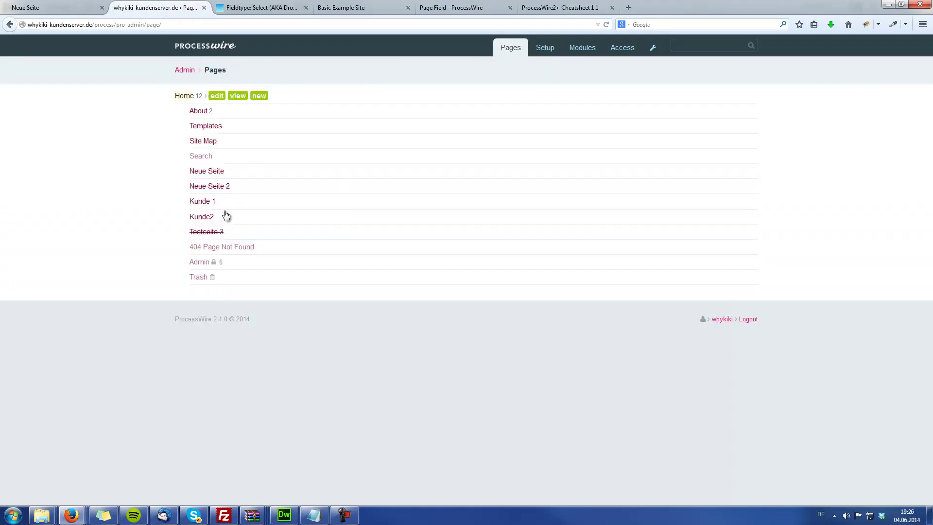
left_click(207, 219)
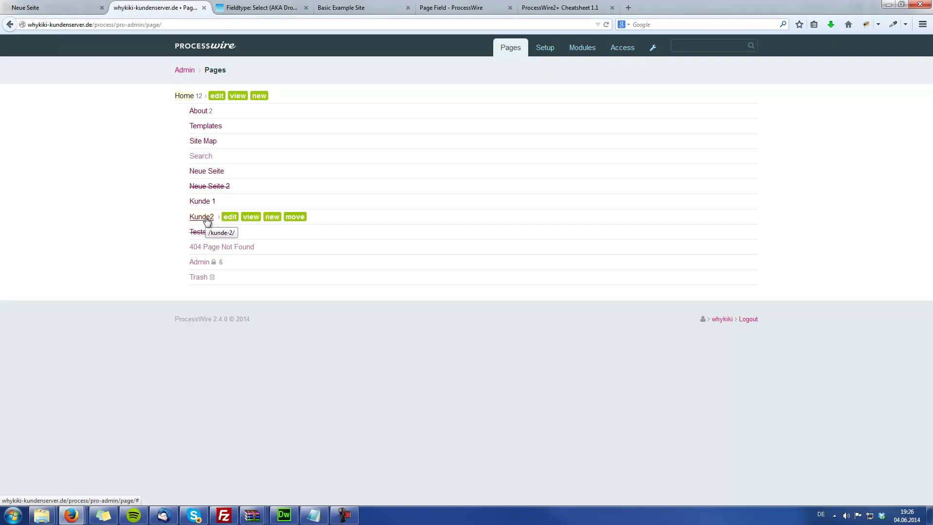
left_click(229, 218)
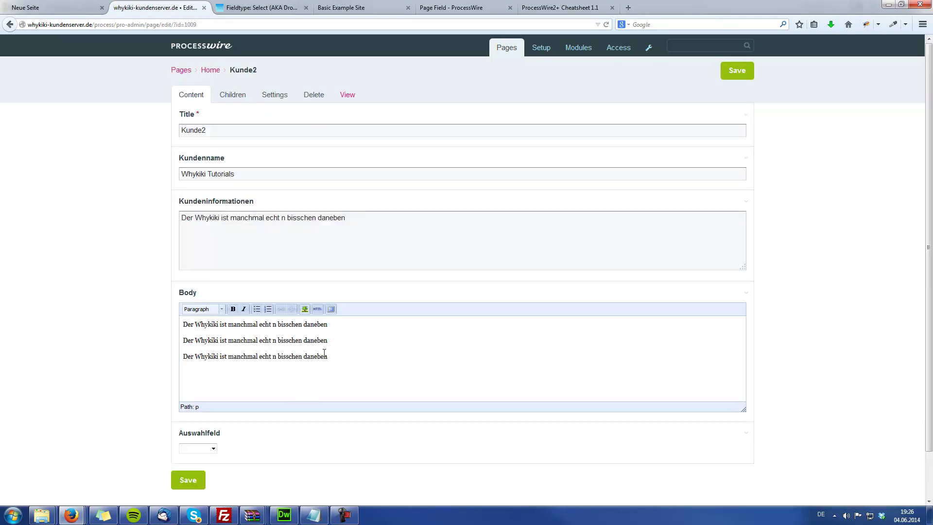
scroll(228, 428, "down", 2)
left_click(214, 399)
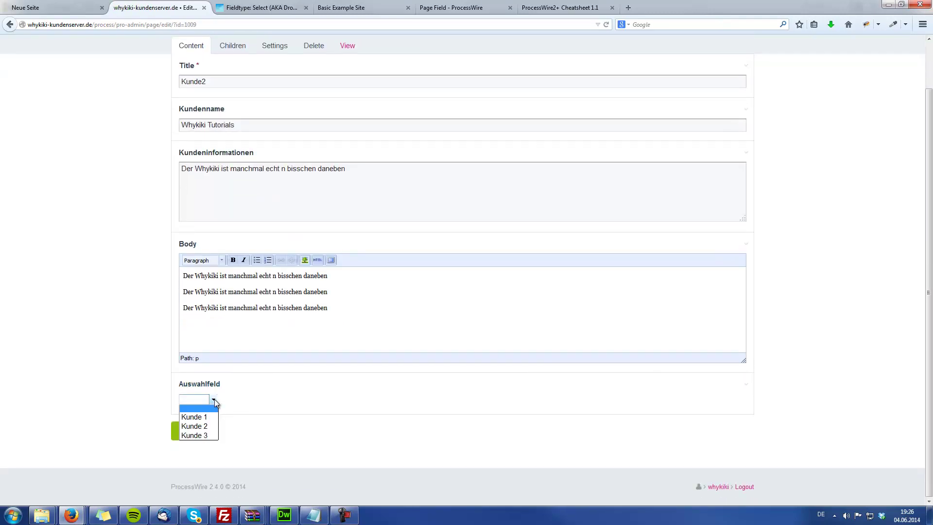
left_click(204, 428)
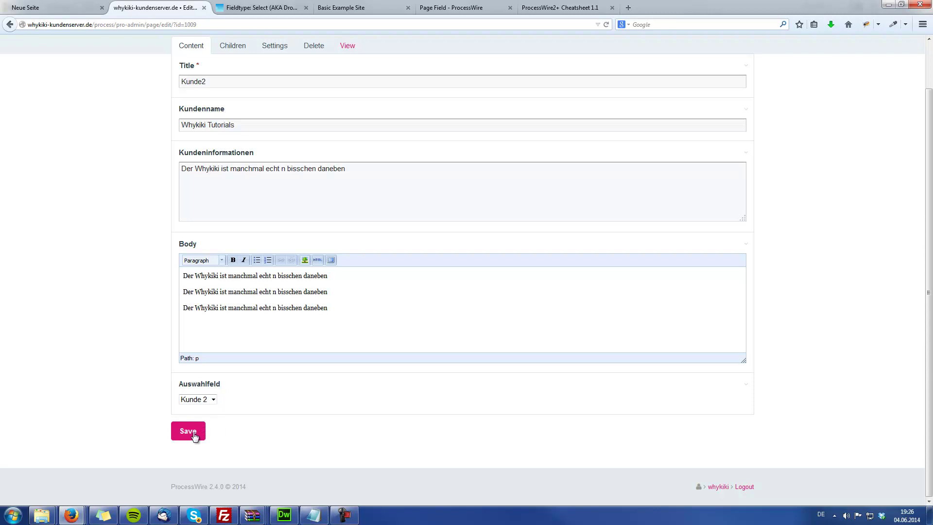
left_click(190, 435)
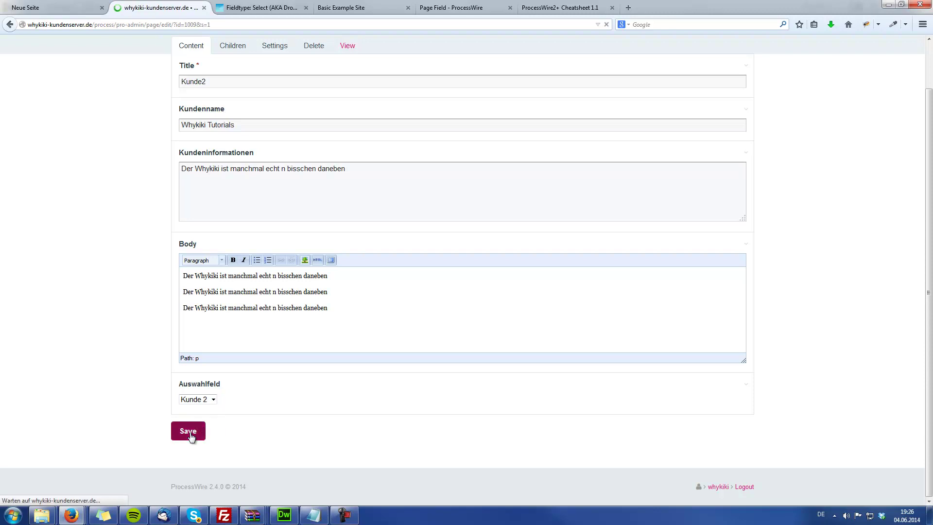
Step: Display the Kunde2 page on the public site, and open the remote template file Kundendaten.php in Dreamweaver
left_click(359, 8)
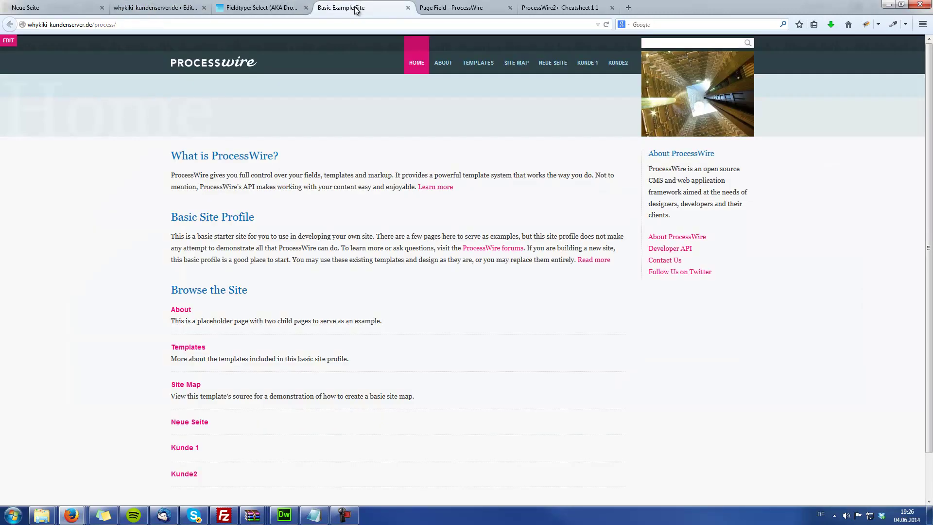
left_click(615, 65)
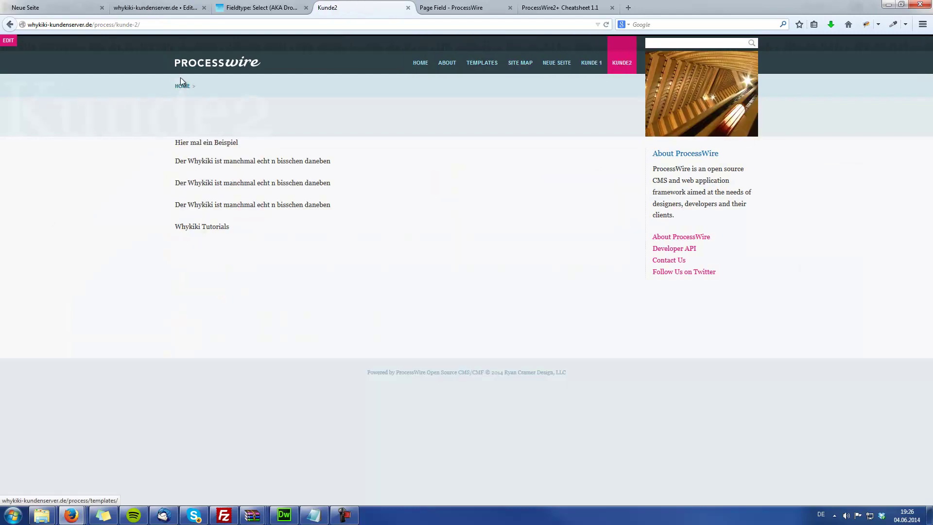
left_click(284, 514)
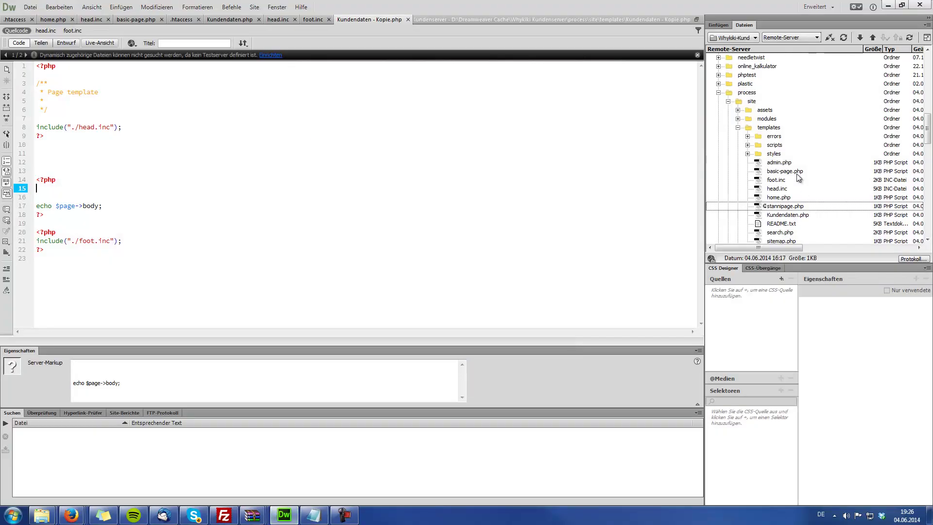
left_click(793, 208)
double_click(791, 215)
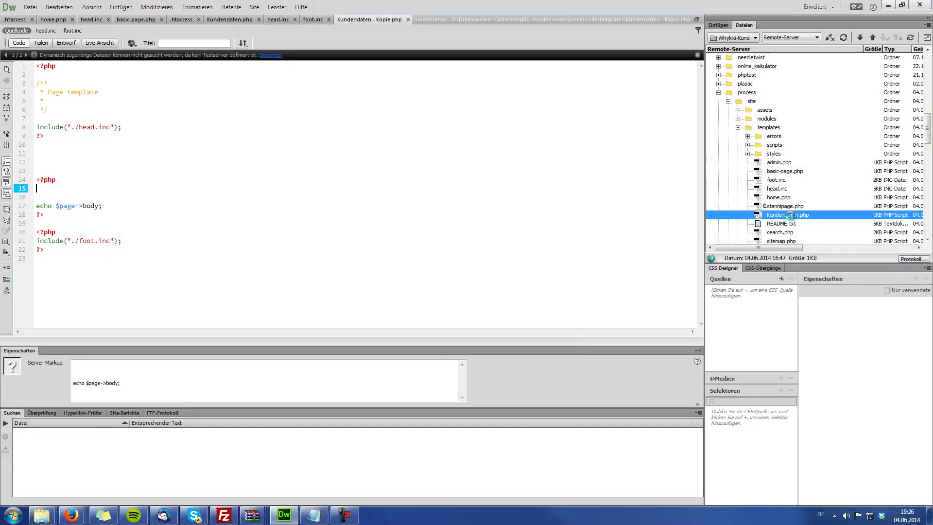
Step: Add the line echo $page->Auswahlfeld; below the Kundenname line in Kundendaten.php and save the file
triple_click(141, 209)
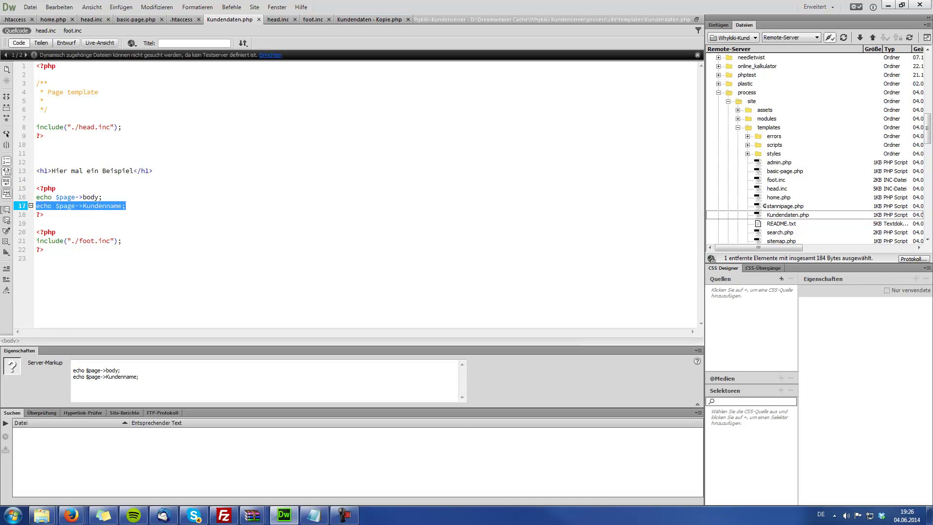
key("ctrl+c")
left_click(140, 208)
key("Return")
key("ctrl+v")
double_click(109, 214)
type("Auswahlfe")
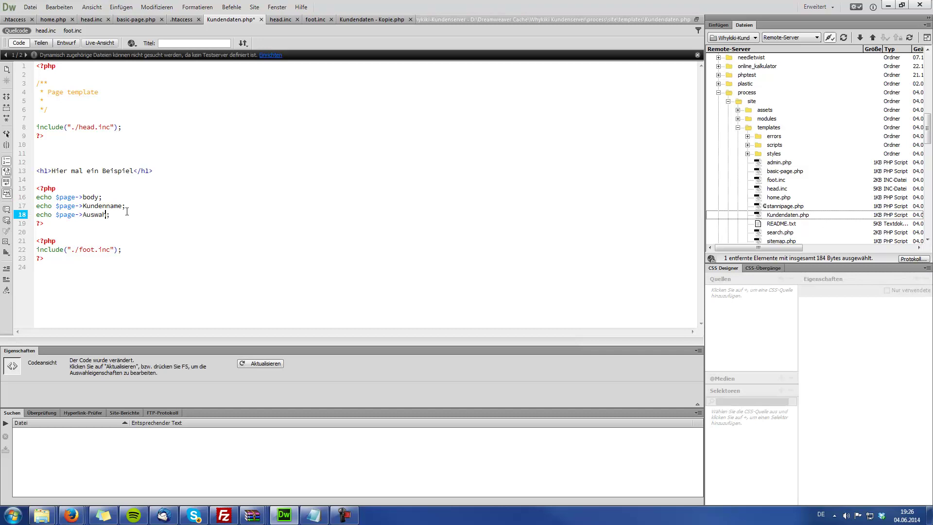
type("ld")
key("ctrl+s")
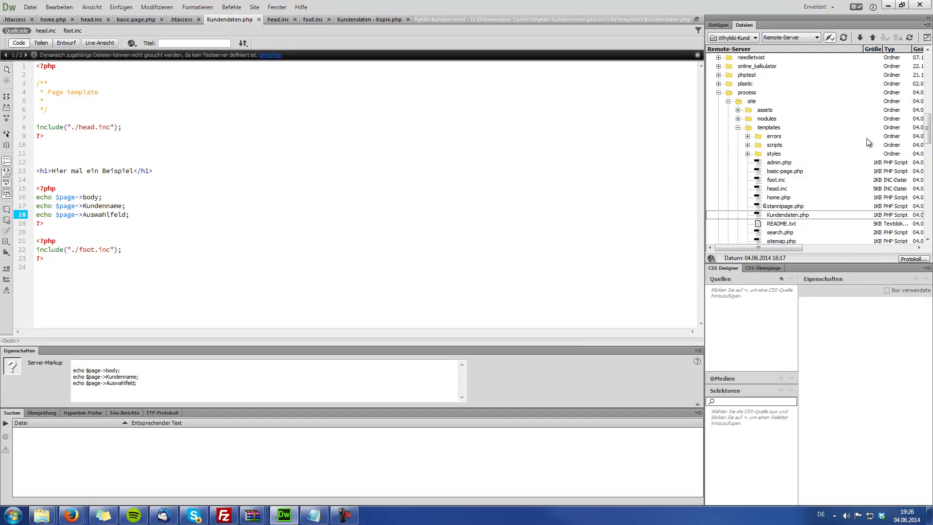
Step: Upload Kundendaten.php to the remote server and reload the public Kunde2 page in Firefox to check its output
left_click(791, 215)
left_click(873, 37)
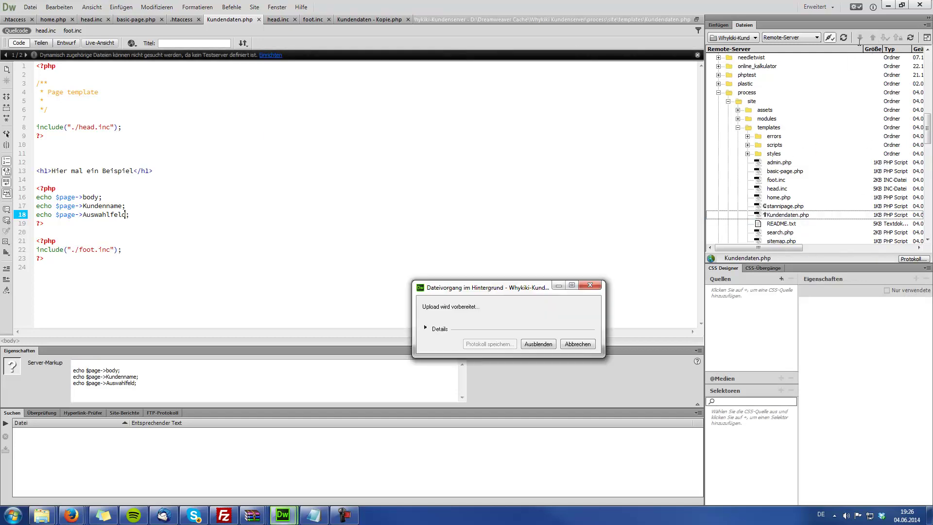
mouse_move(71, 514)
left_click(170, 467)
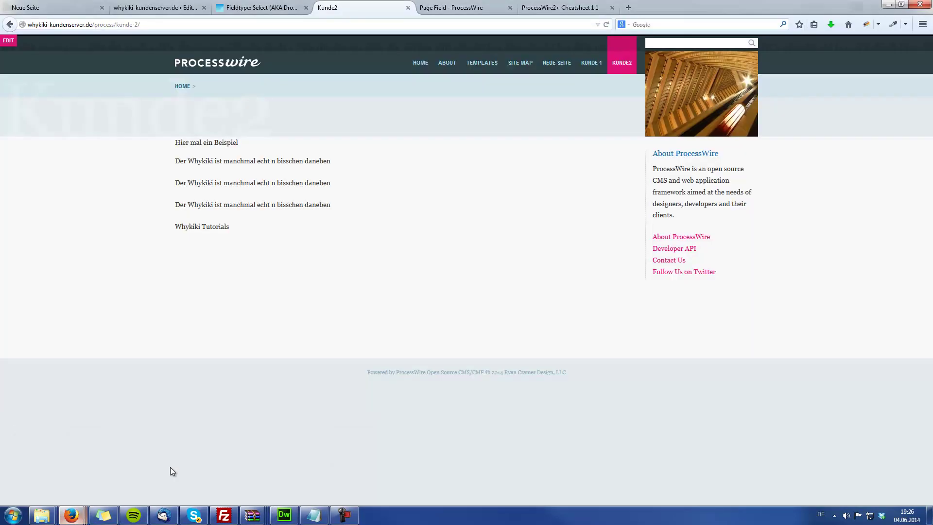
key("F5")
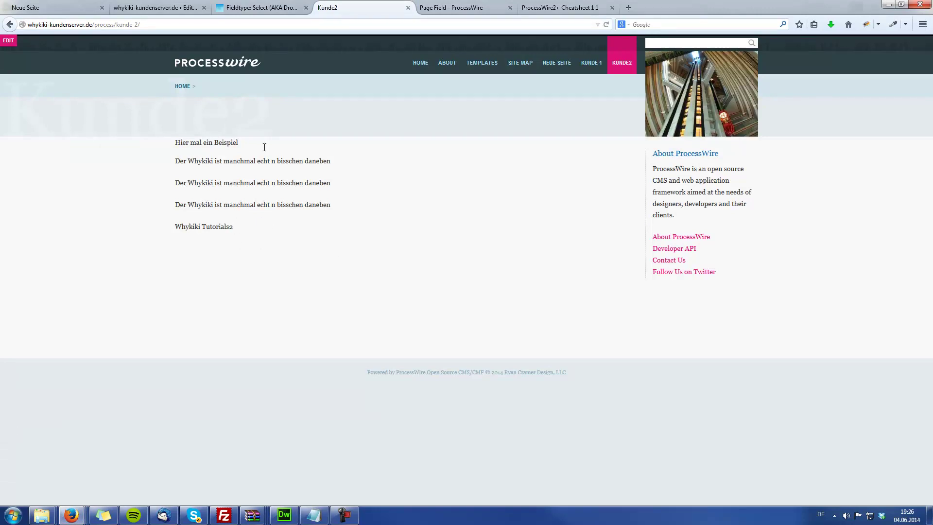
Step: Return to the ProcessWire admin and open the select options of the Auswahlfeld field
left_click(155, 7)
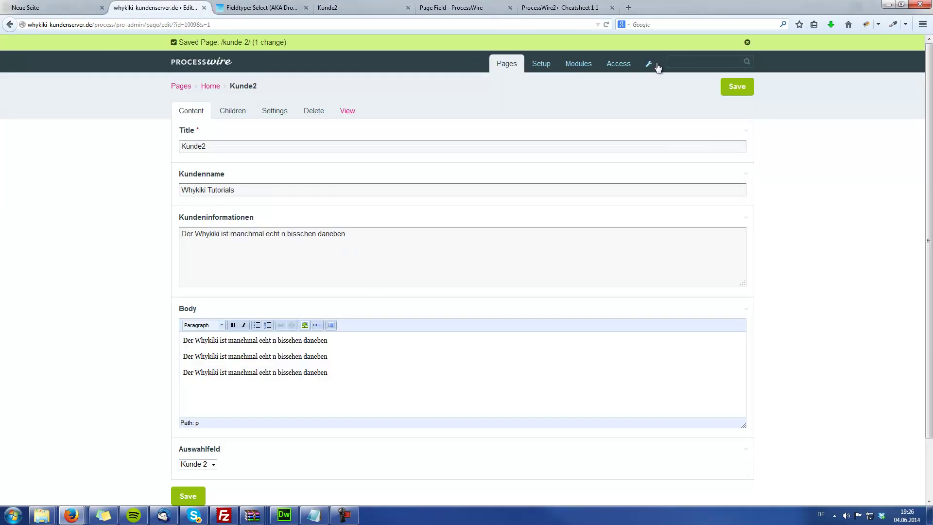
left_click(541, 65)
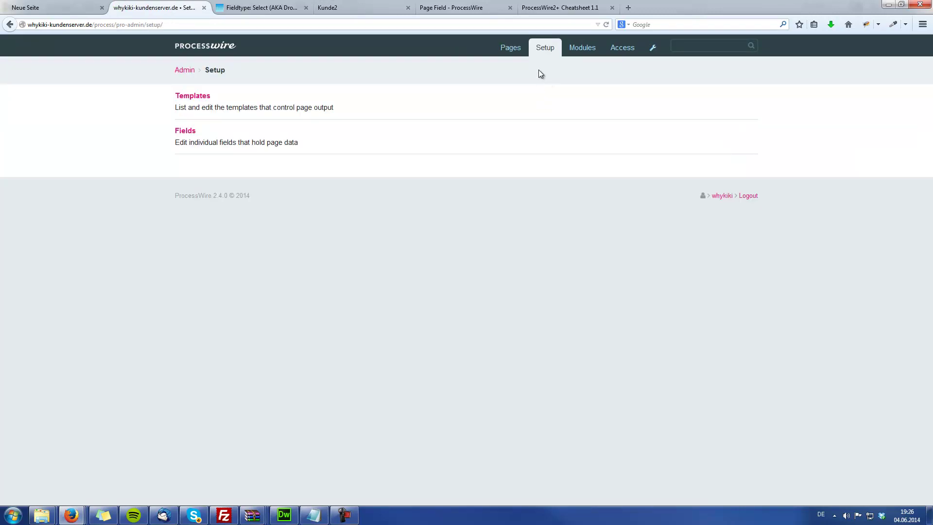
left_click(187, 134)
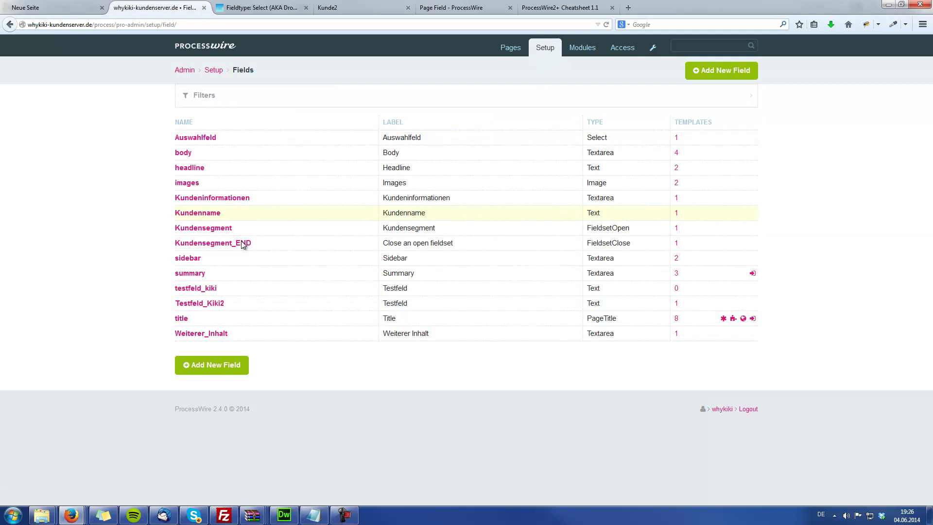
left_click(208, 140)
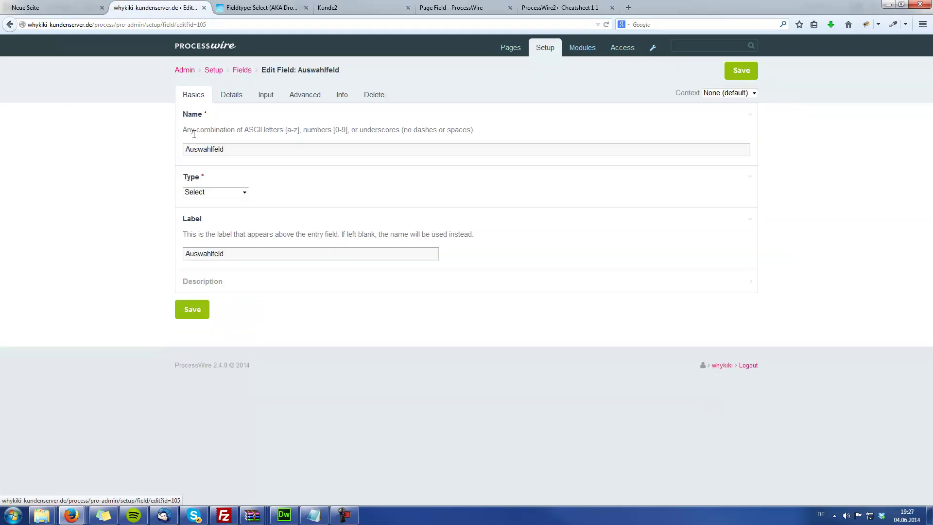
left_click(232, 97)
Step: Change the select options to Kunde 1:=Kunde 1, Kunde 2:=Kunde 2 and Kunde 3:=Kunde 3, and save the field
left_click_drag(190, 149, 122, 148)
type("Kunde 1=Kunde 1")
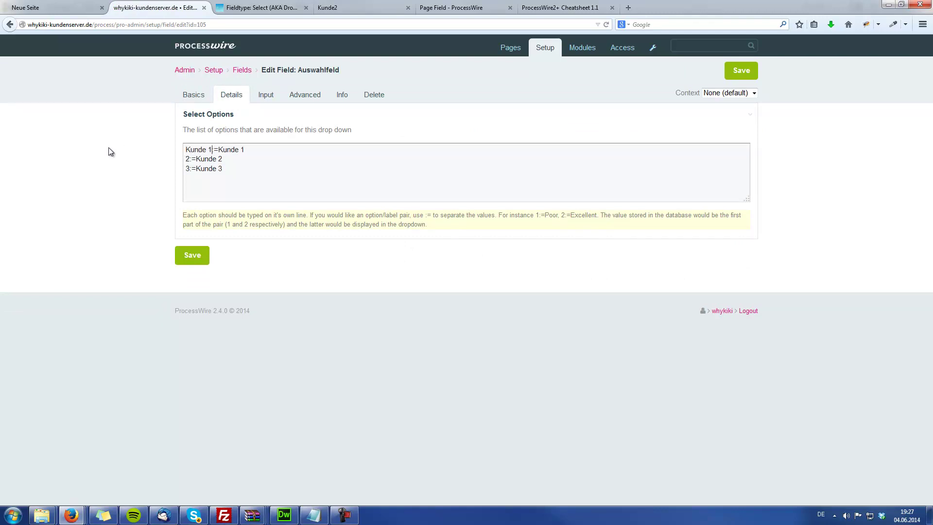
key("Down")
key("Home")
key("shift+Right")
type("Kunde 2")
key("shift+Left")
type("Kunde")
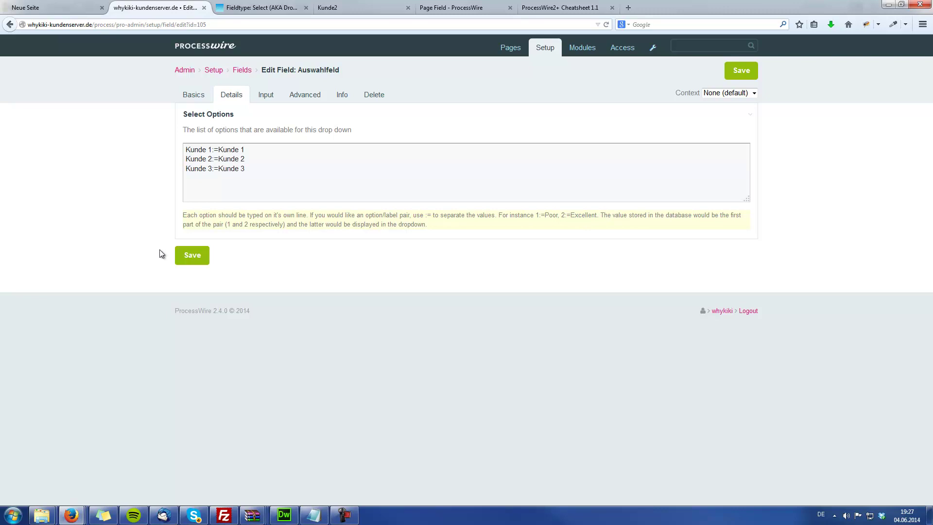
left_click(181, 253)
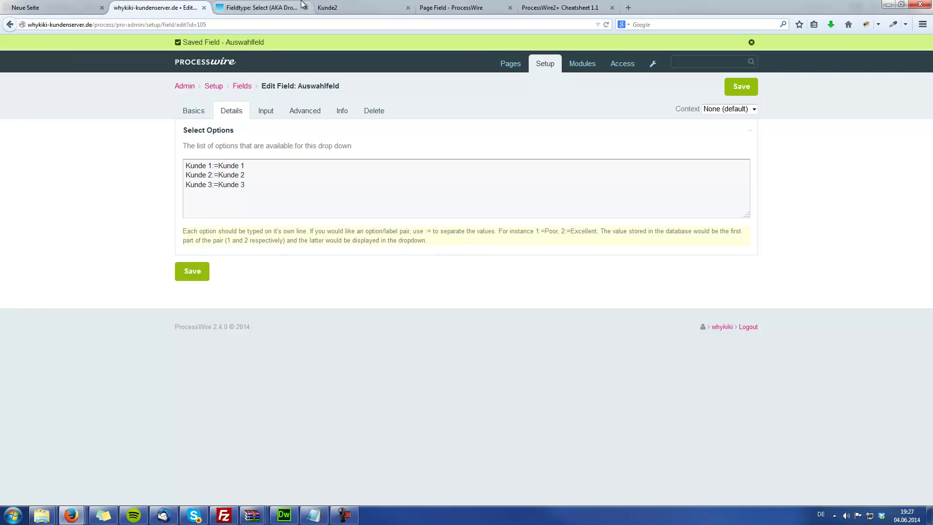
Step: Reload the public Kunde2 page and check how the Auswahlfeld value is output
left_click(354, 5)
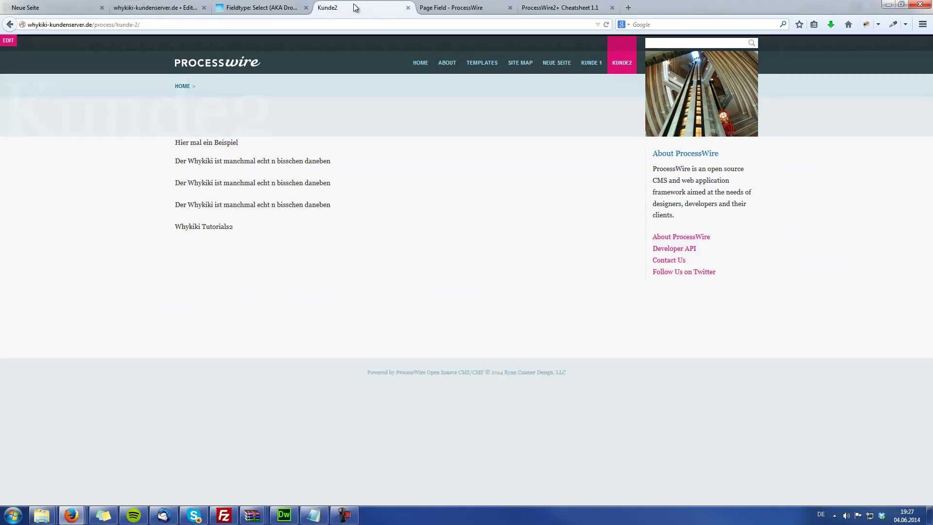
key("F5")
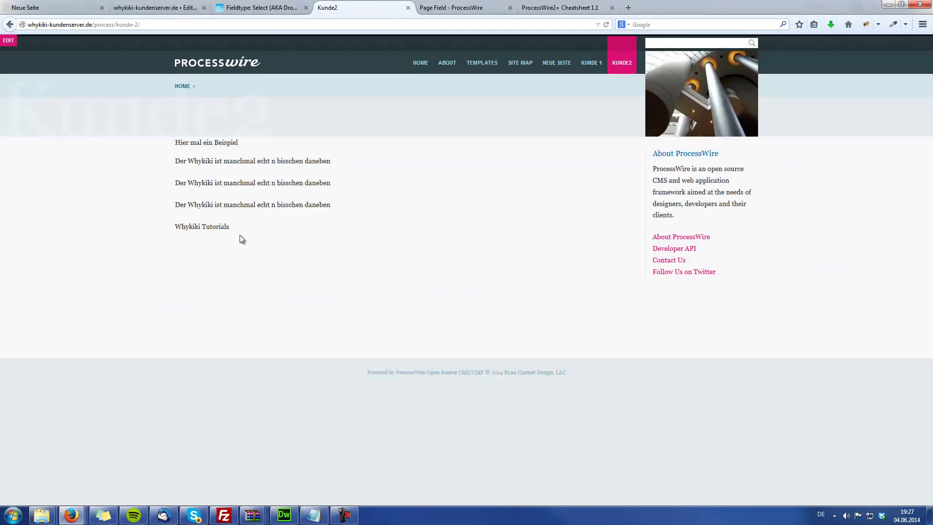
left_click(263, 7)
Step: Reopen the Kunde2 page in the admin, select Kunde 2 again in the Auswahlfeld, and save the page
left_click(150, 9)
left_click(512, 65)
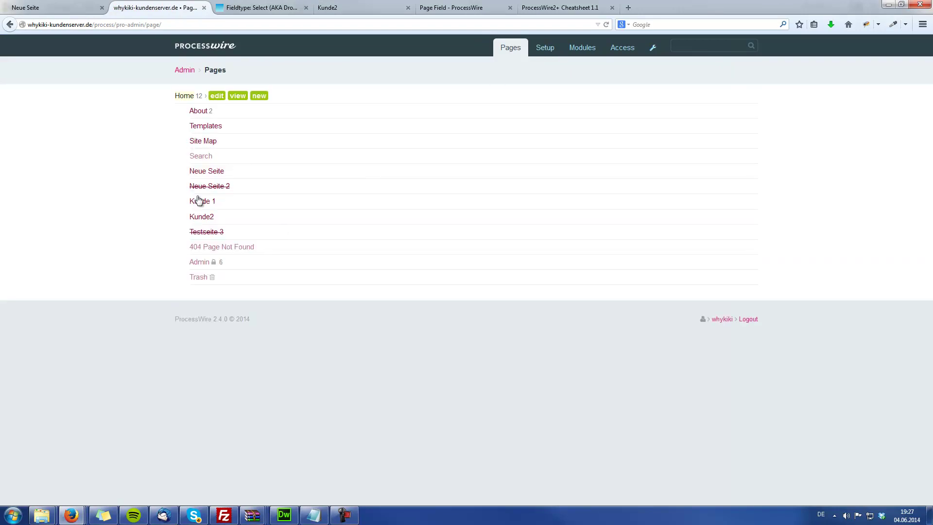
left_click(200, 217)
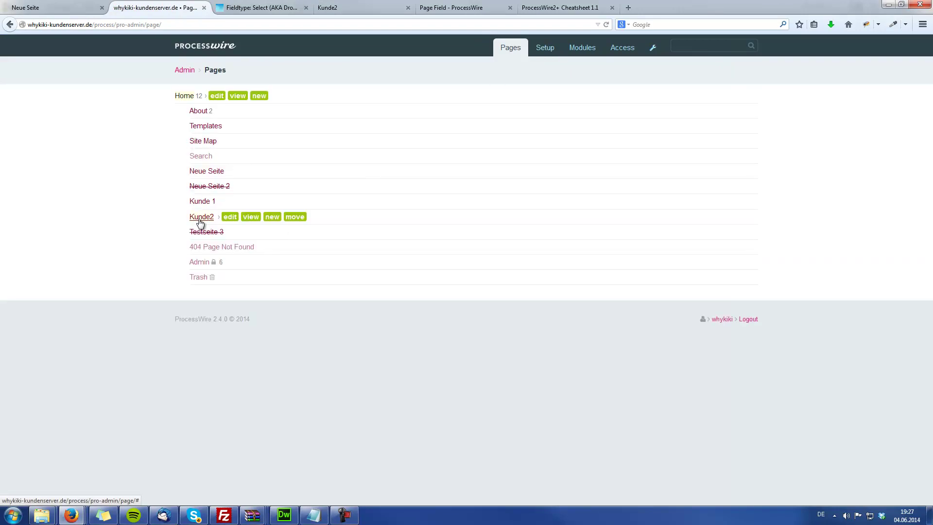
left_click(231, 217)
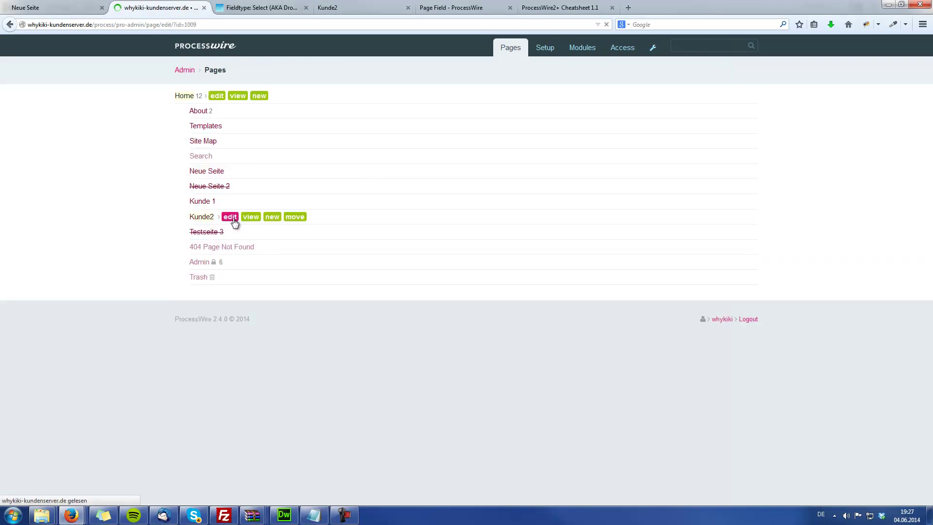
scroll(235, 437, "down", 2)
left_click(201, 399)
left_click(200, 426)
left_click(189, 430)
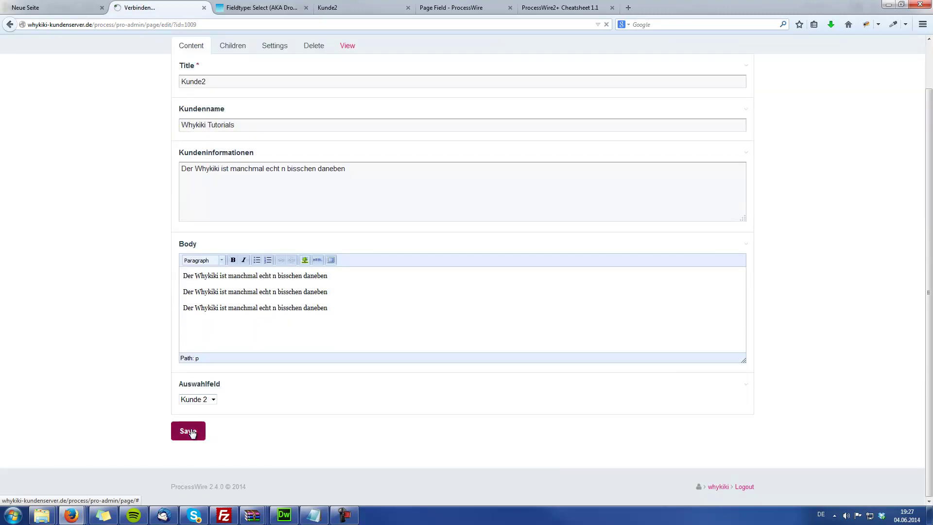
Step: Reload the public Kunde2 page and compare its output with the echo lines of Kundendaten.php in Dreamweaver
left_click(334, 7)
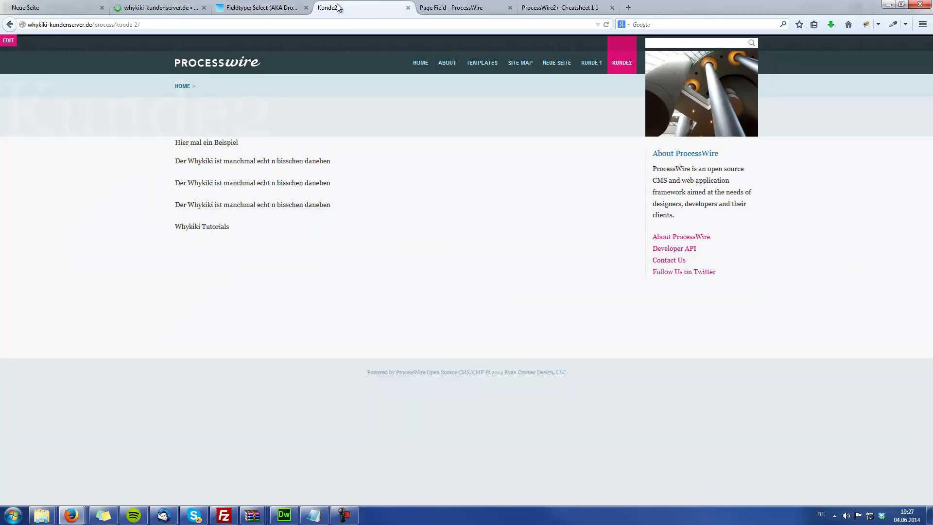
key("F5")
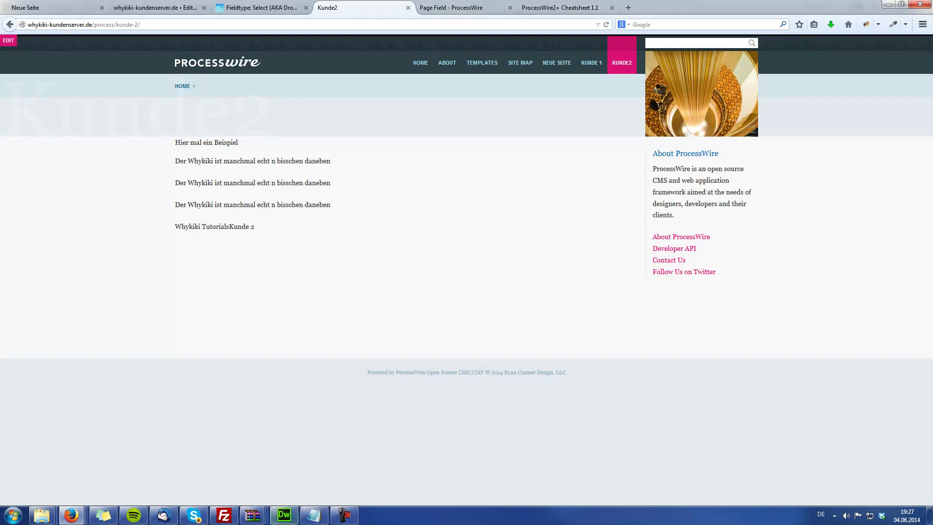
left_click(284, 515)
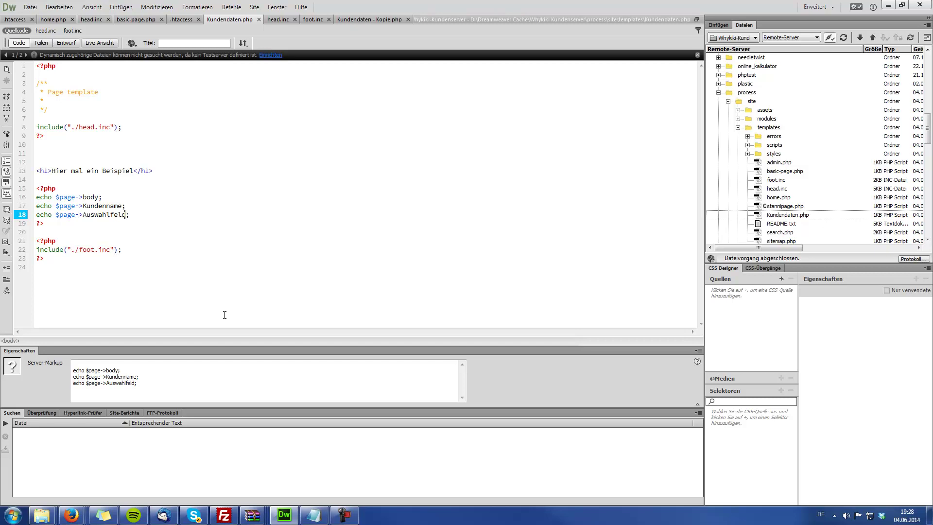
Step: Switch to the public Kunde2 page in Firefox and inspect its Kundenname and Auswahlfeld output in Firebug, expanding the bodycopy div
mouse_move(72, 515)
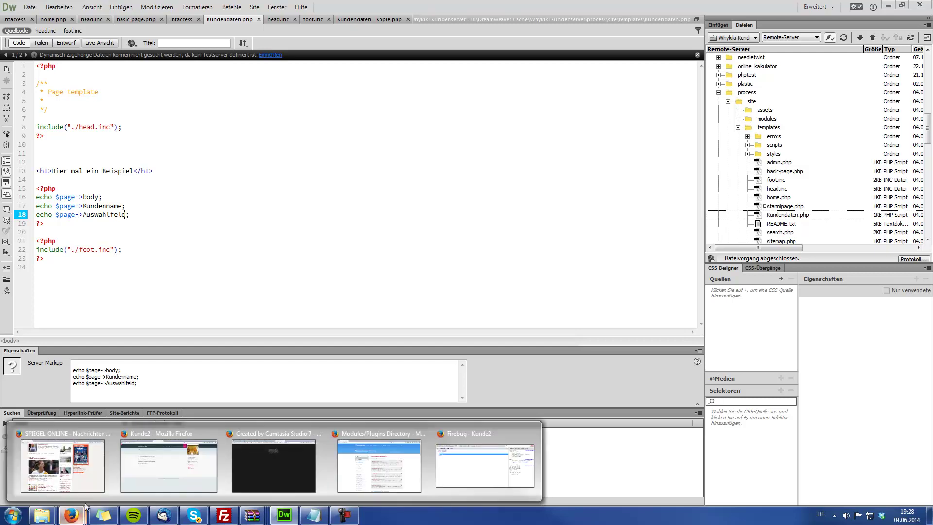
left_click(156, 462)
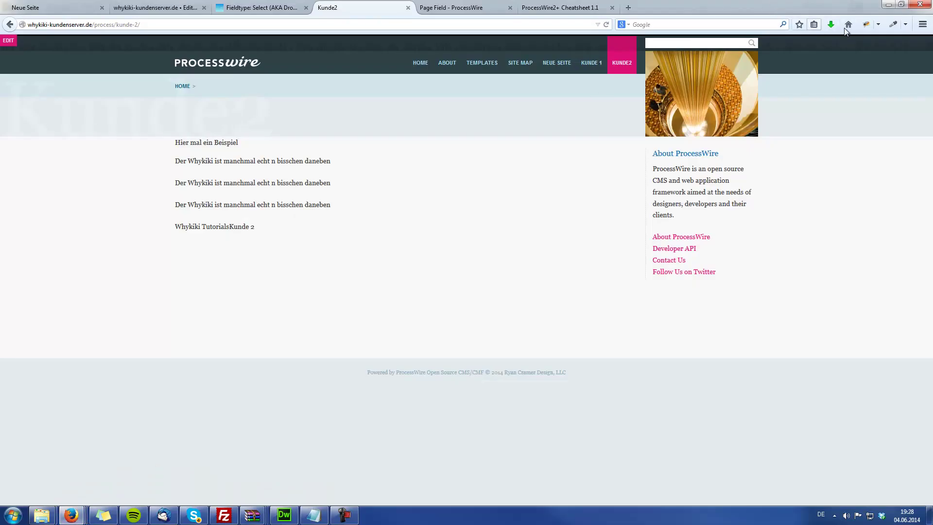
left_click(865, 24)
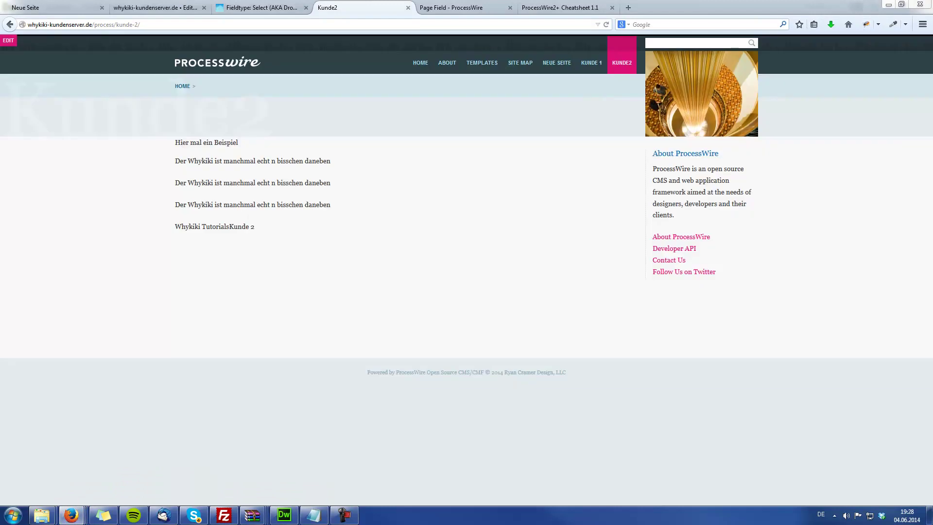
left_click_drag(531, 256, 573, 232)
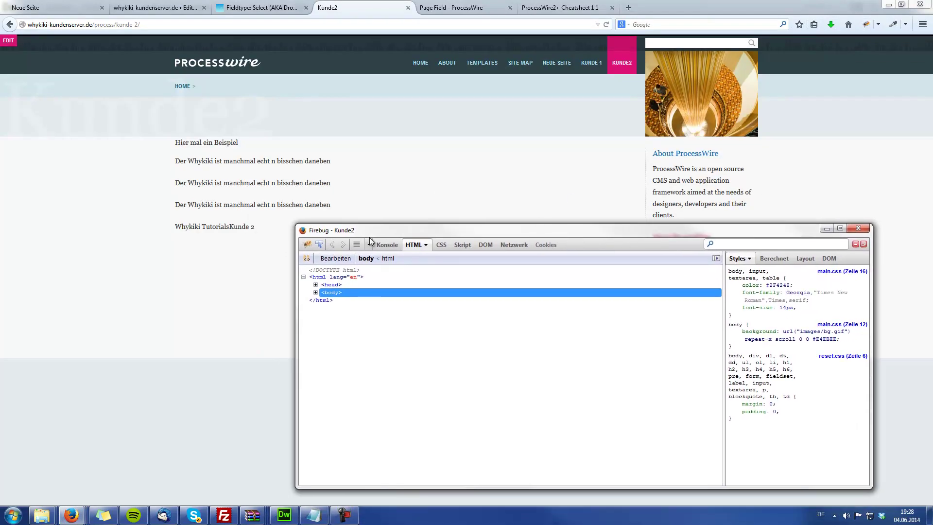
left_click(318, 245)
left_click(233, 224)
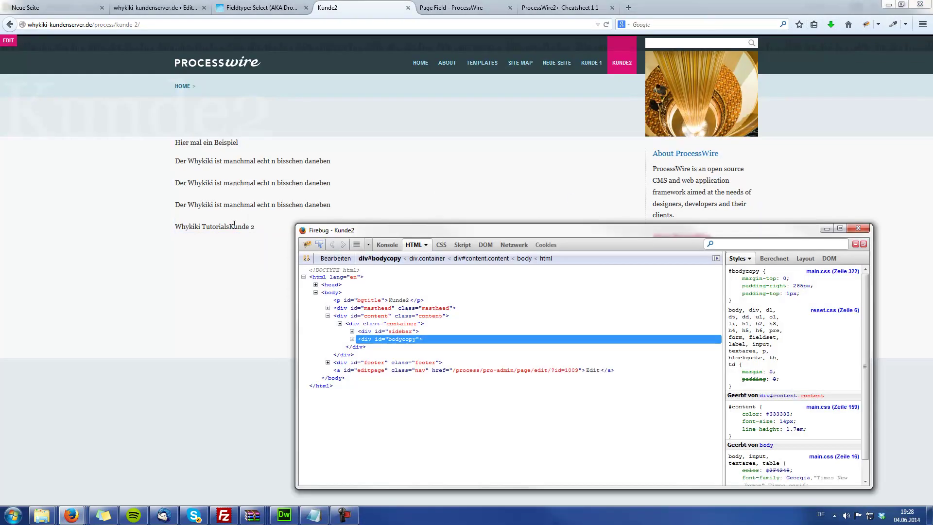
left_click(352, 339)
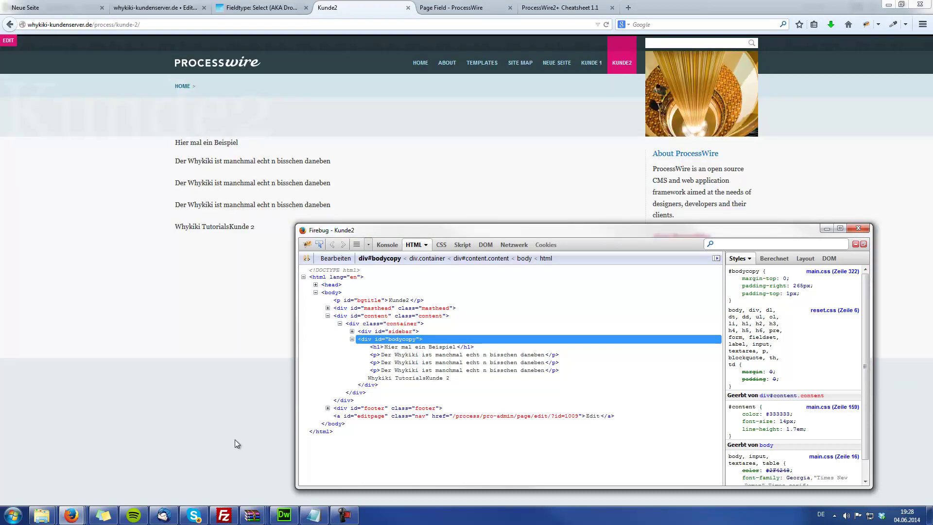
Step: Review the fields of the Kunde2 page in the ProcessWire admin, from the title to the Auswahlfeld
left_click(160, 11)
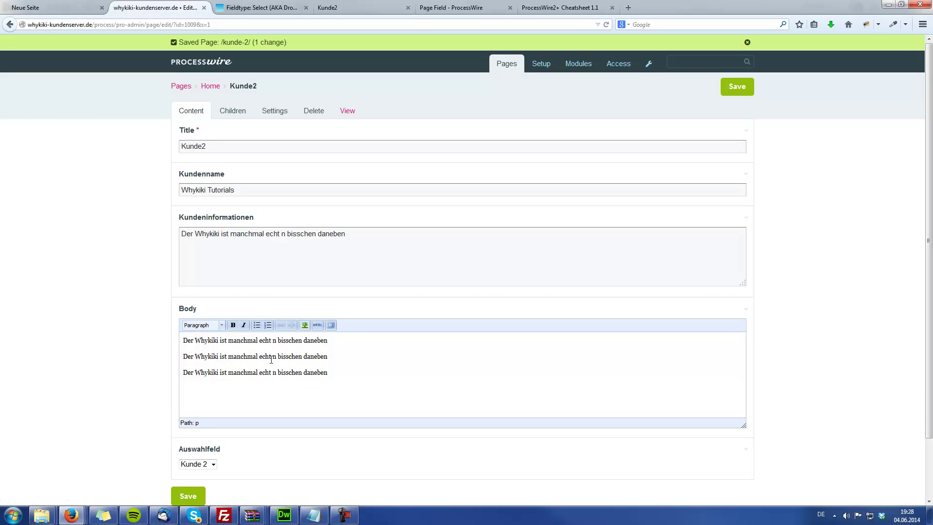
scroll(313, 476, "down", 2)
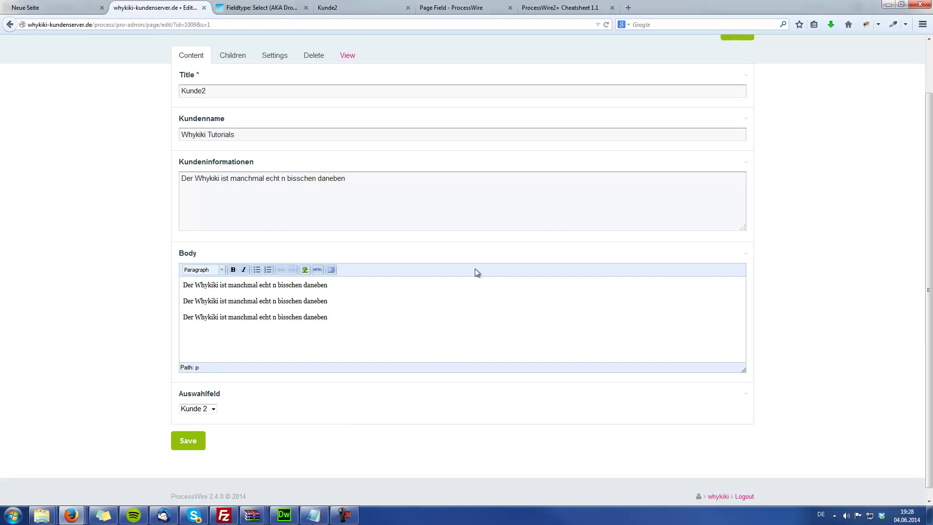
left_click(242, 4)
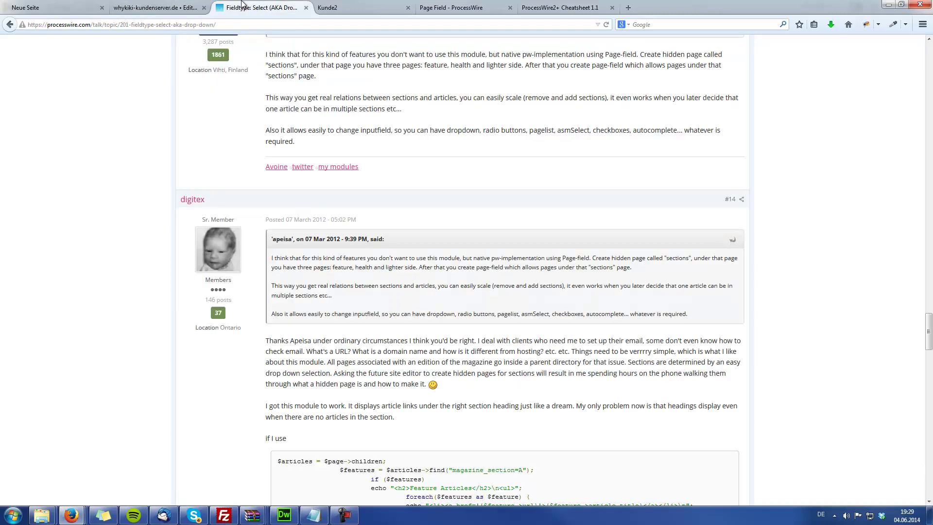
left_click(194, 9)
scroll(302, 127, "up", 2)
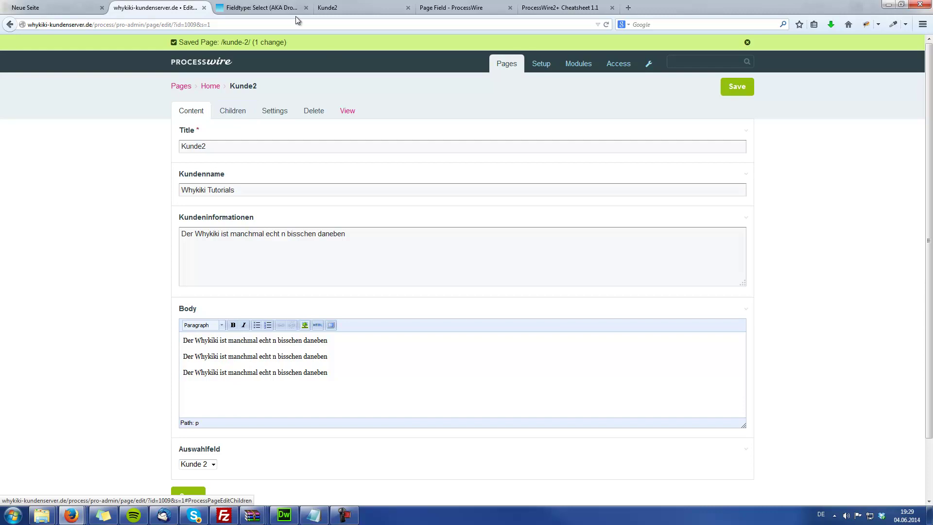
Step: Open the Field Types category on modules.processwire.com in place of the Fieldtype: Select forum thread
left_click(242, 9)
left_click(300, 22)
type("mod")
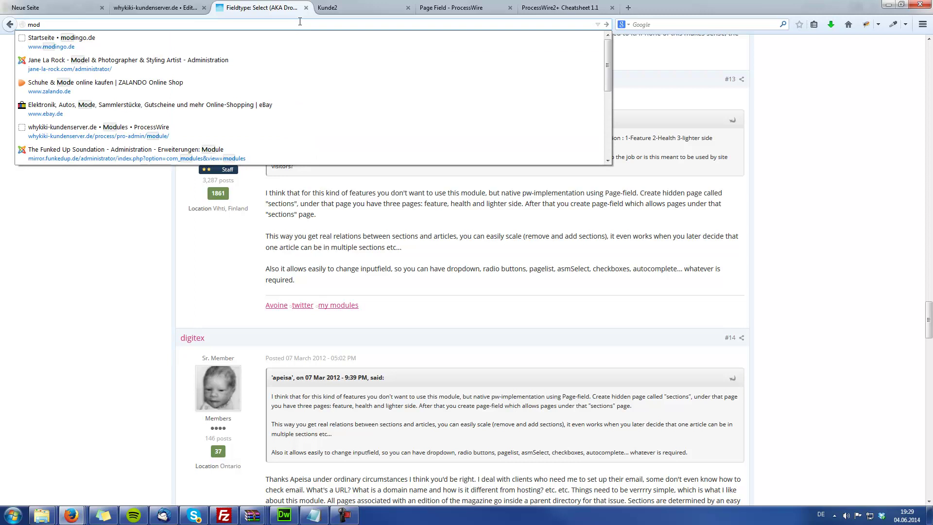
type("ules")
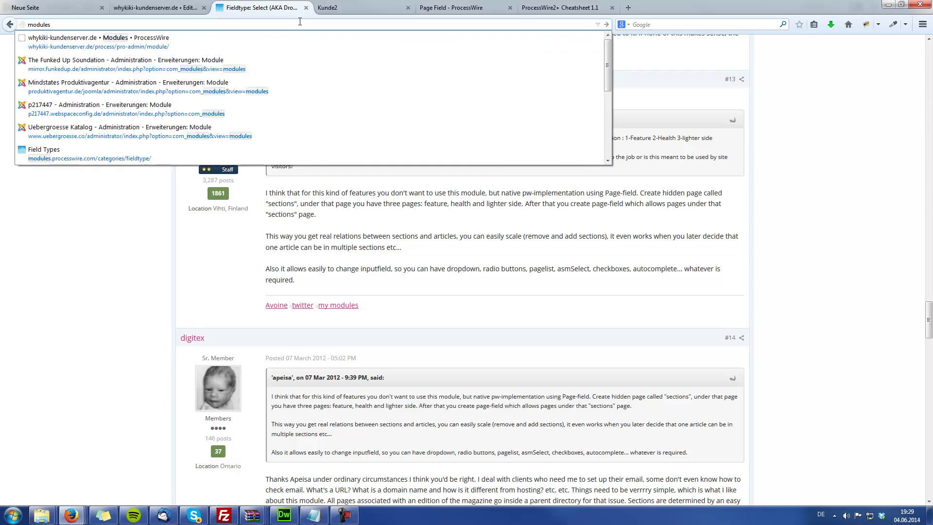
left_click(87, 160)
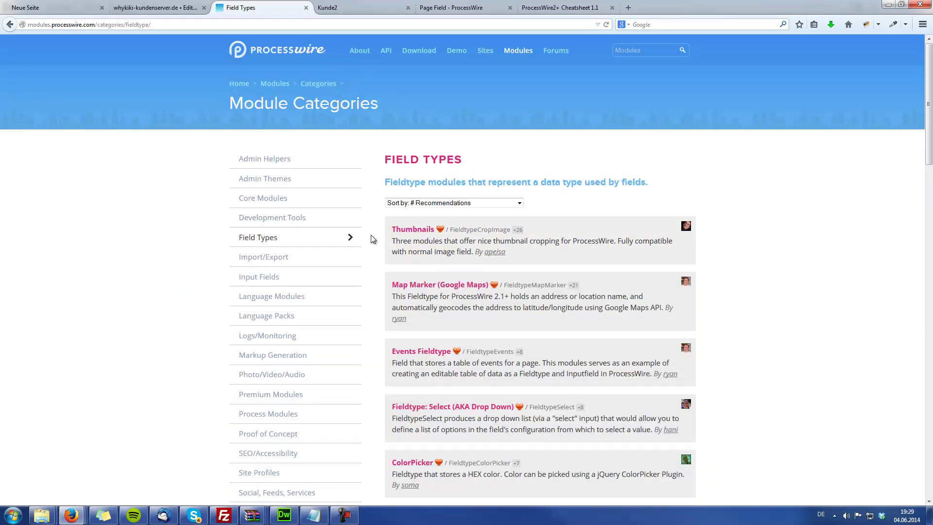
Step: Go up to the Modules/Plugins Directory overview and look through its latest additions and user favorites
left_click(270, 88)
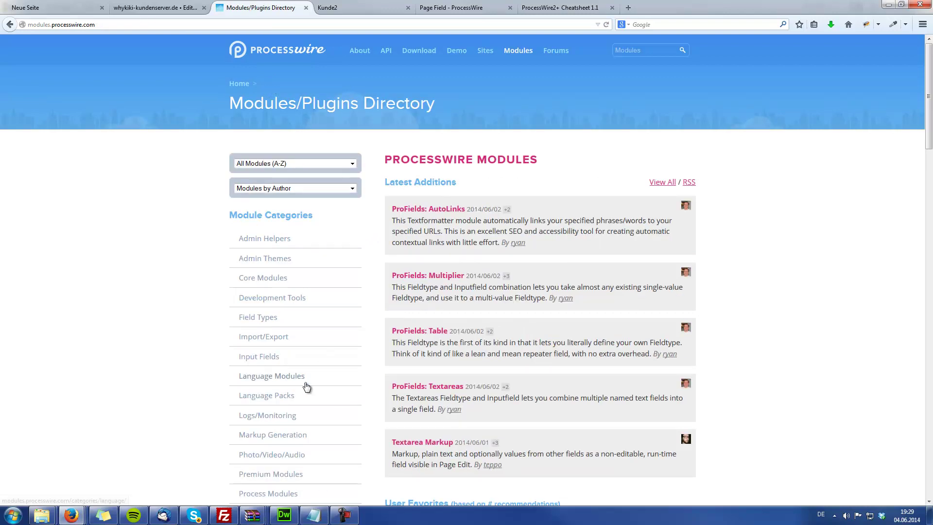
scroll(302, 381, "down", 8)
scroll(265, 437, "down", 15)
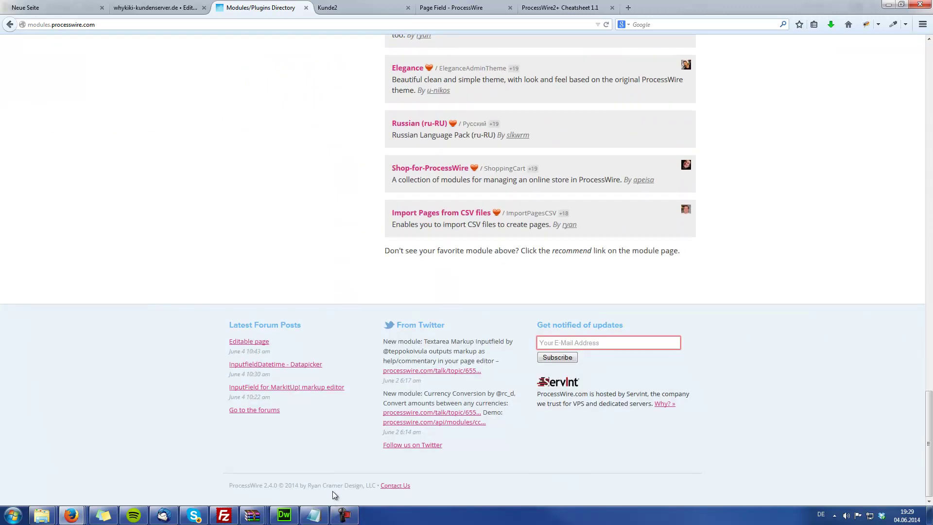
scroll(406, 146, "up", 17)
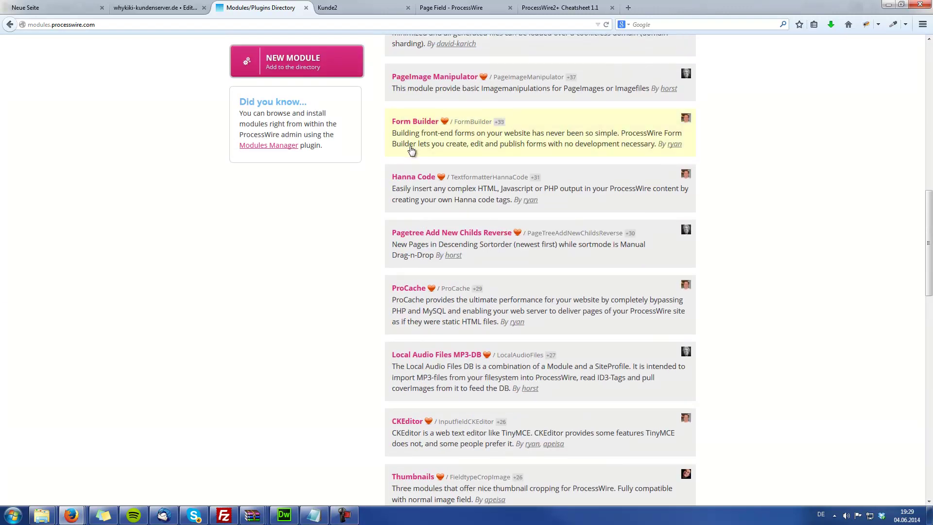
scroll(388, 179, "up", 5)
scroll(389, 177, "up", 3)
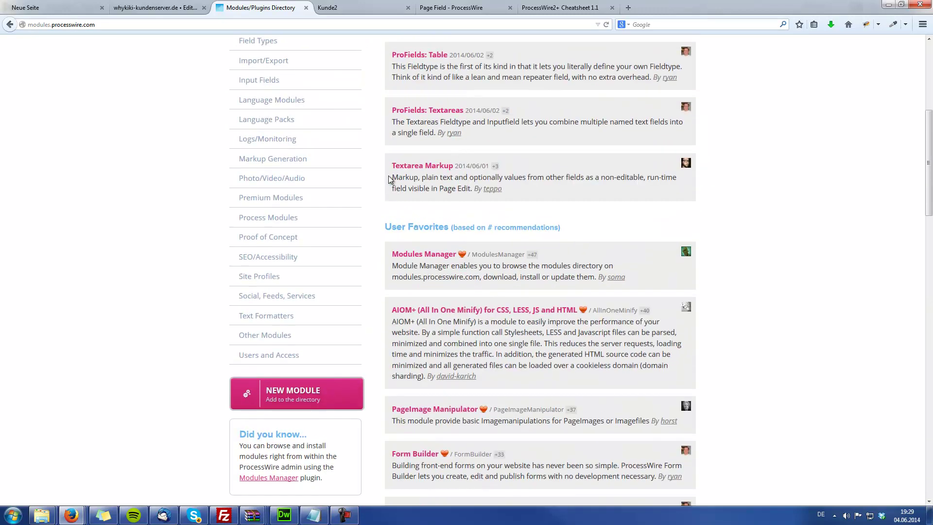
scroll(421, 148, "up", 2)
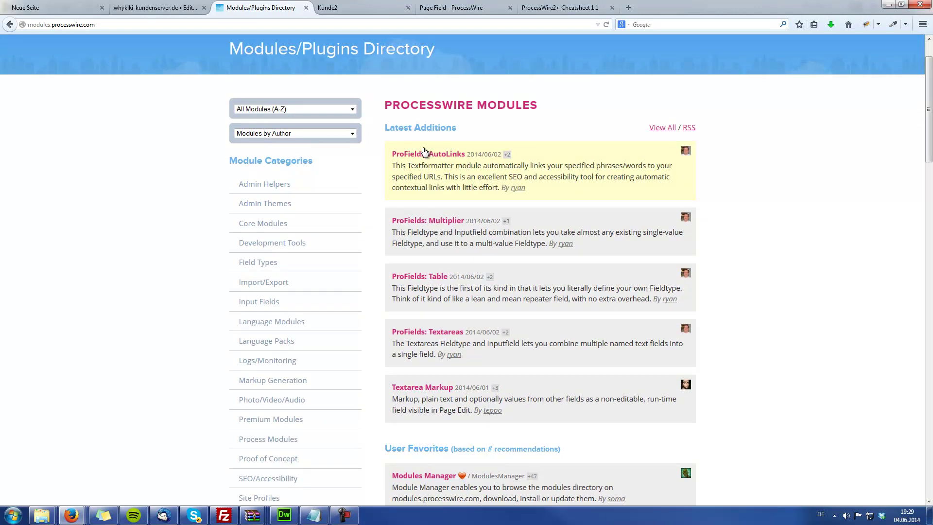
Step: Browse the Admin Themes and Process Modules categories of the module directory
left_click(272, 208)
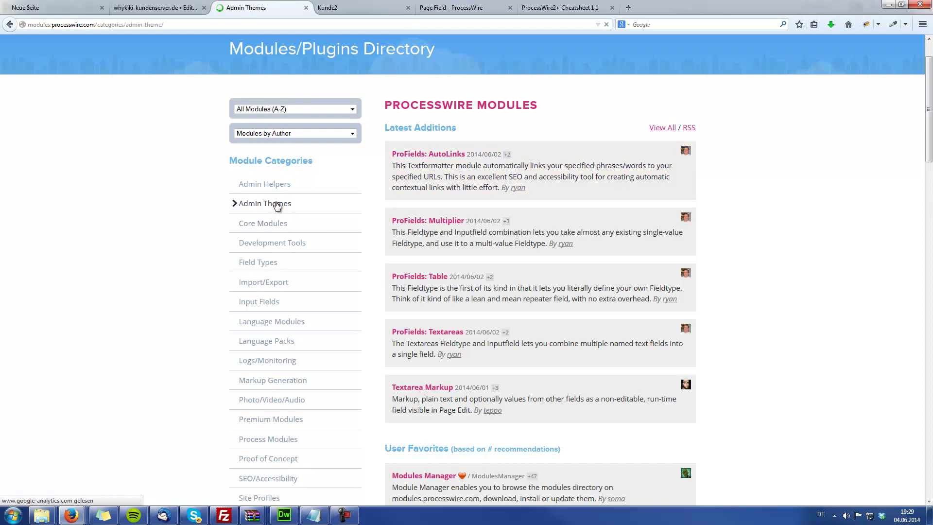
scroll(281, 208, "down", 2)
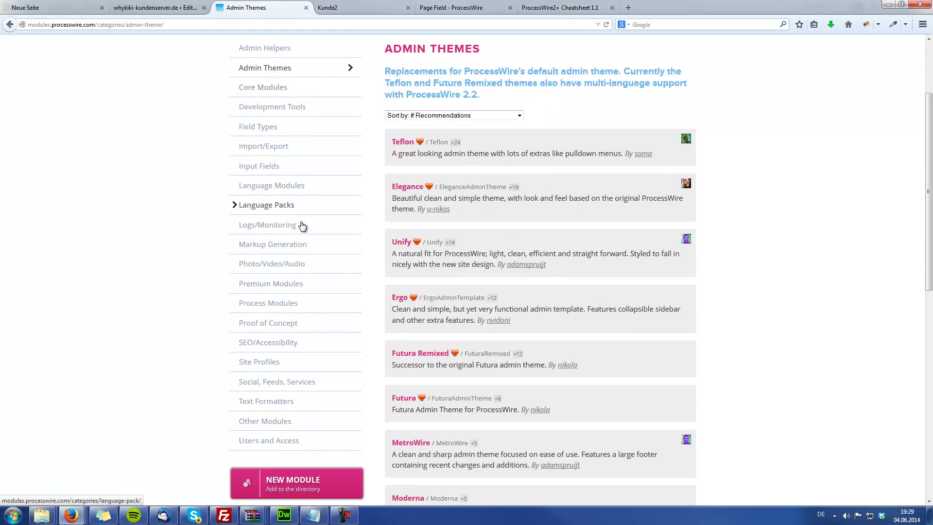
left_click(266, 306)
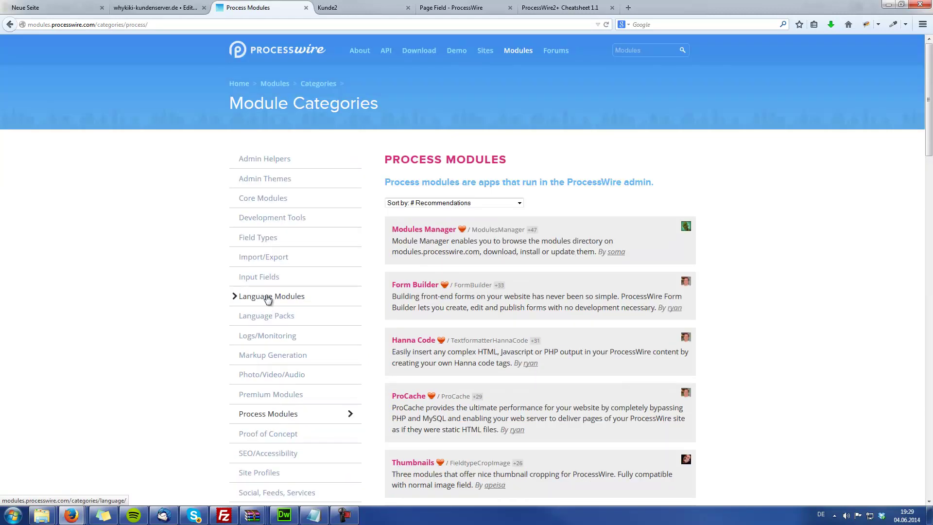
scroll(269, 296, "down", 3)
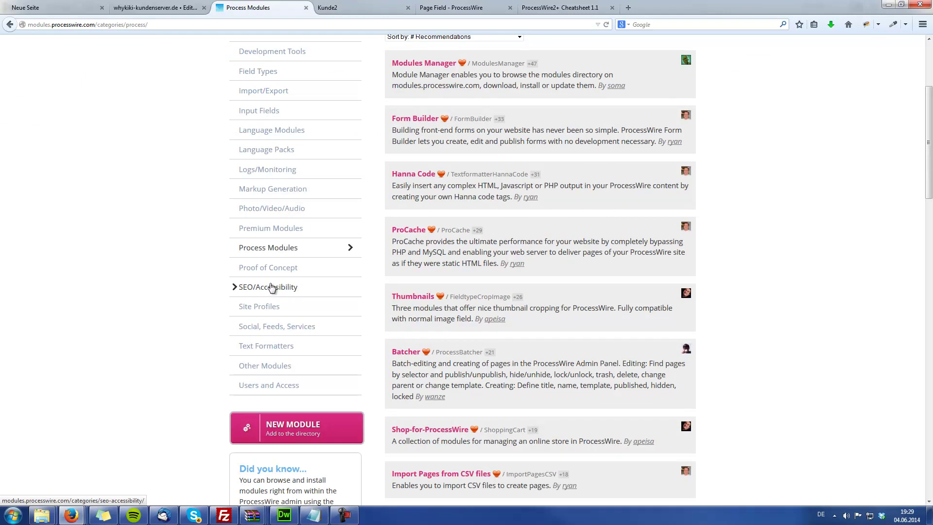
Step: Close the Page Field wiki article and bring up the ProcessWire2+ Cheatsheet 1.1 with its bookmark entry
left_click(471, 11)
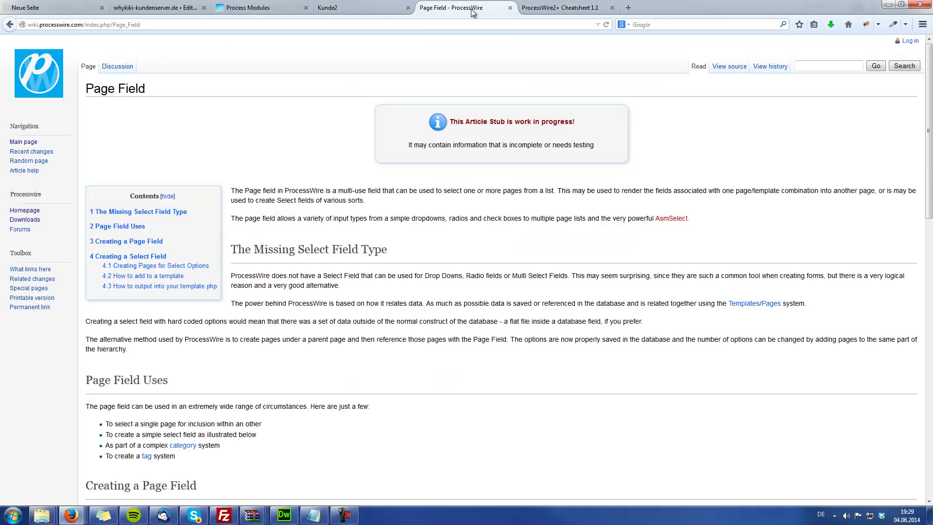
left_click(510, 9)
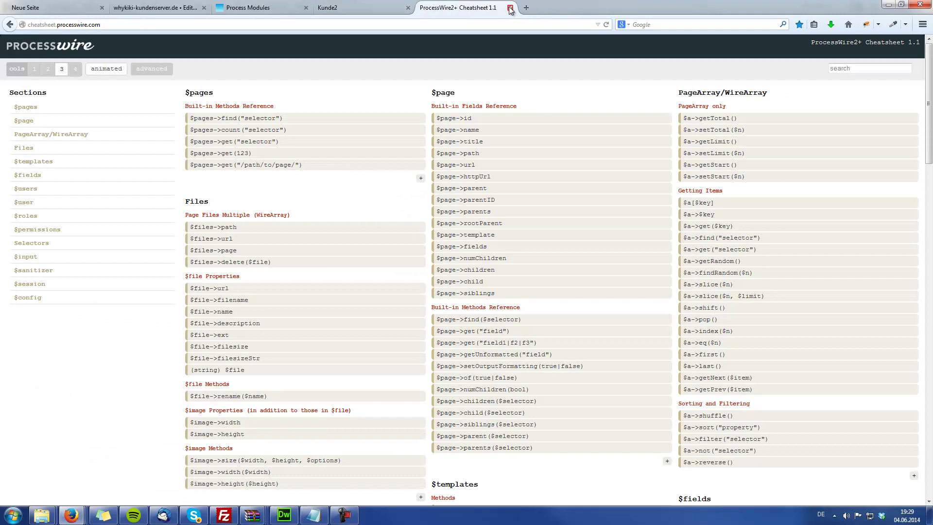
left_click(187, 8)
left_click(468, 7)
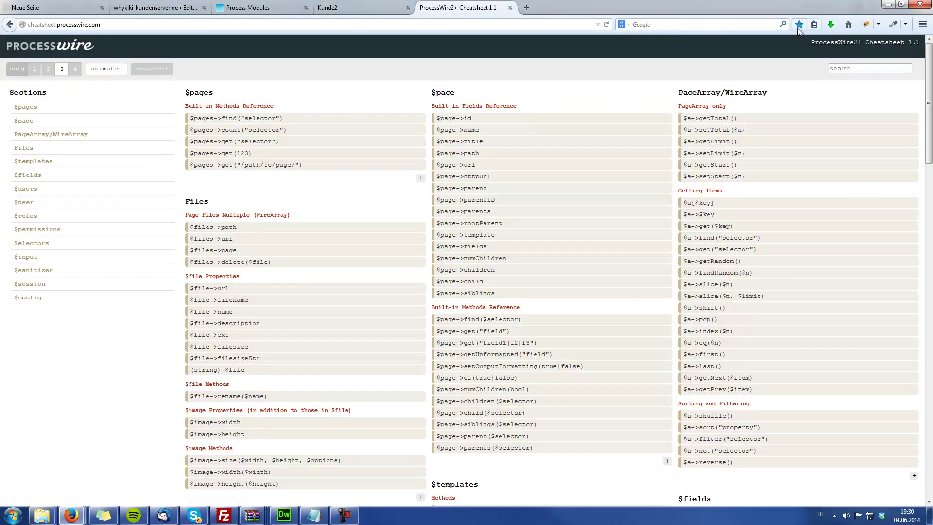
left_click(798, 26)
Step: Return to the Kunde2 page's edit form in the ProcessWire admin and look over its content
left_click(160, 8)
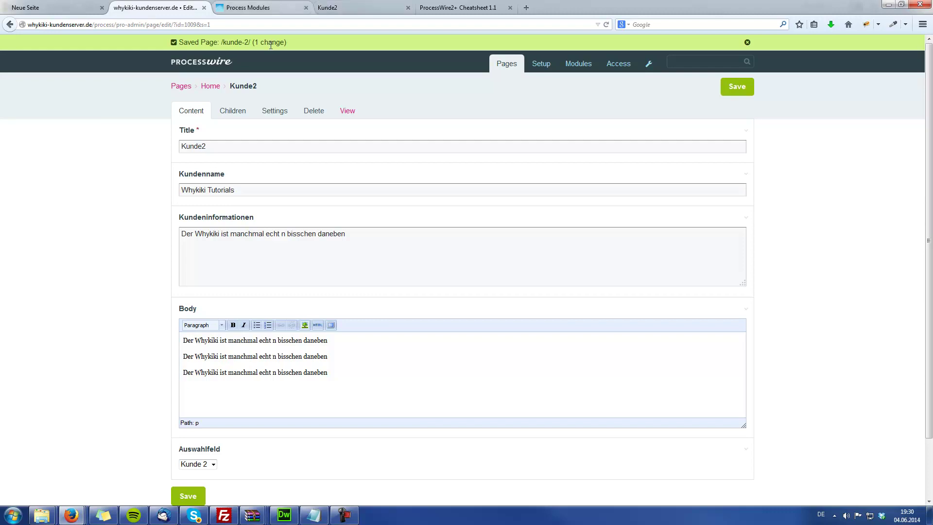
scroll(287, 307, "down", 3)
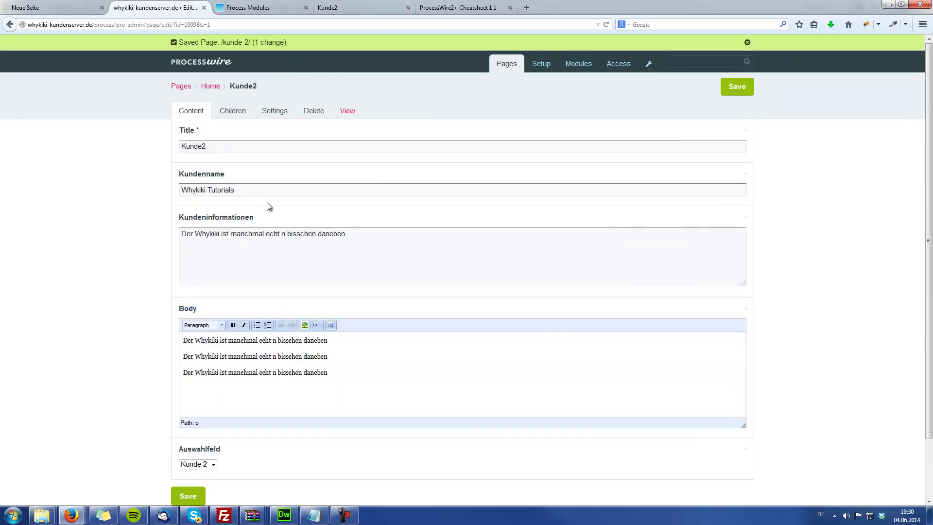